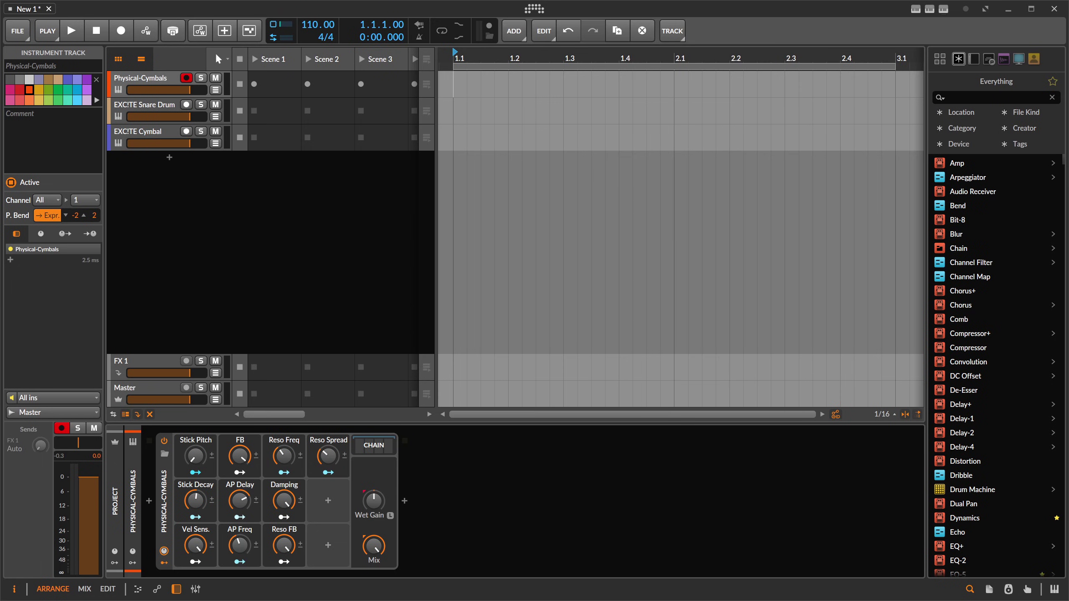
- Switch to the Firefox window showing the YouTube channel with the cymbal synthesis tutorial
key("alt+Tab")
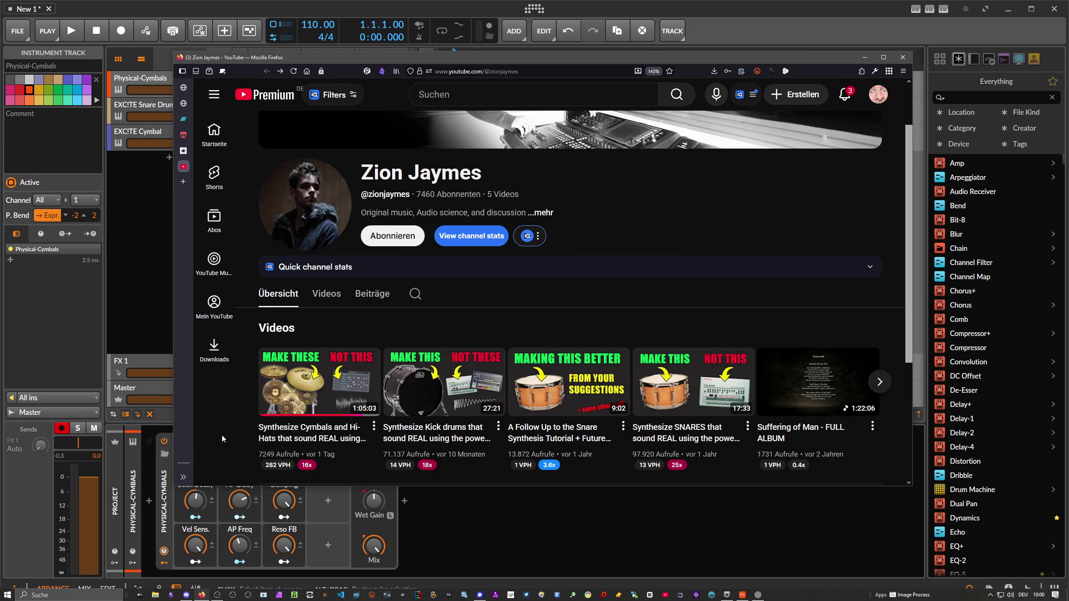
- Bring the Bitwig project with the Physical-Cymbals, EXCITE Snare Drum and EXCITE Cymbal tracks to the front
left_click(150, 289)
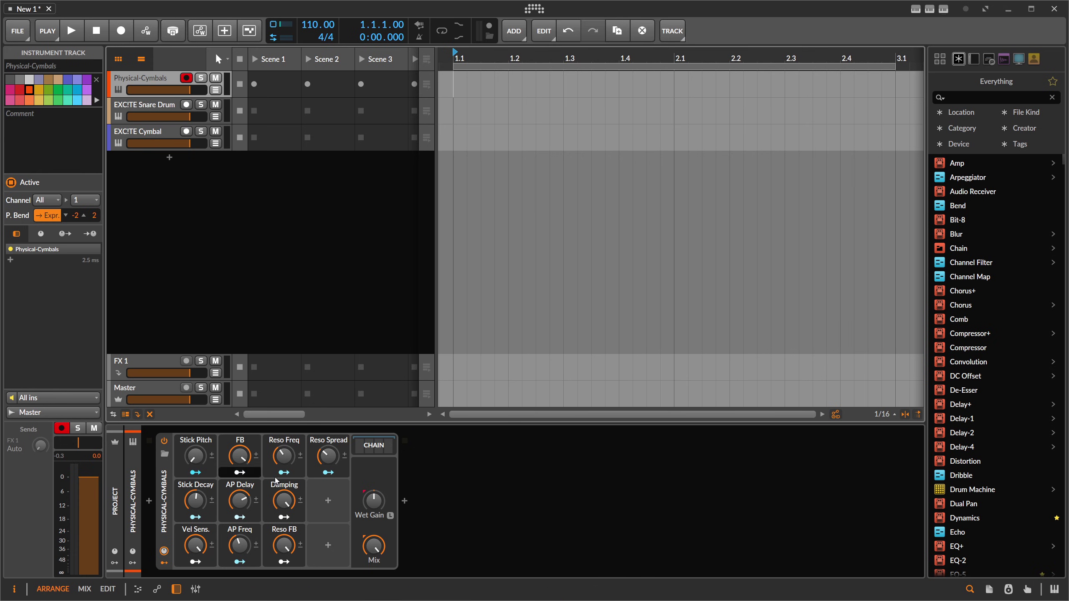
- Expand the Physical-Cymbals device chain, scroll through it, and open then close the Stick patch
left_click(376, 448)
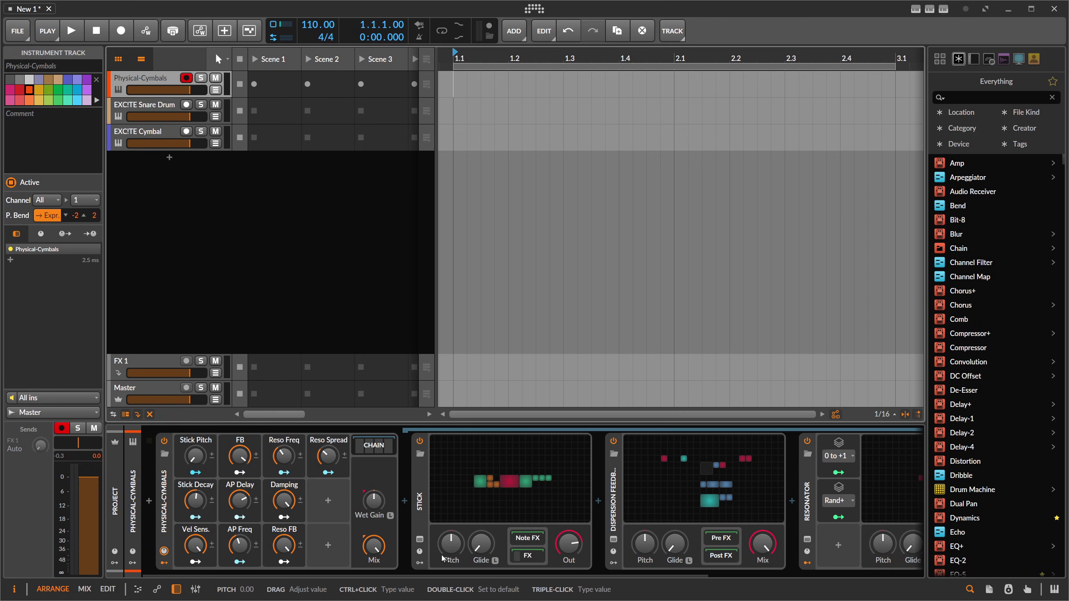
scroll(575, 564, "down", 5)
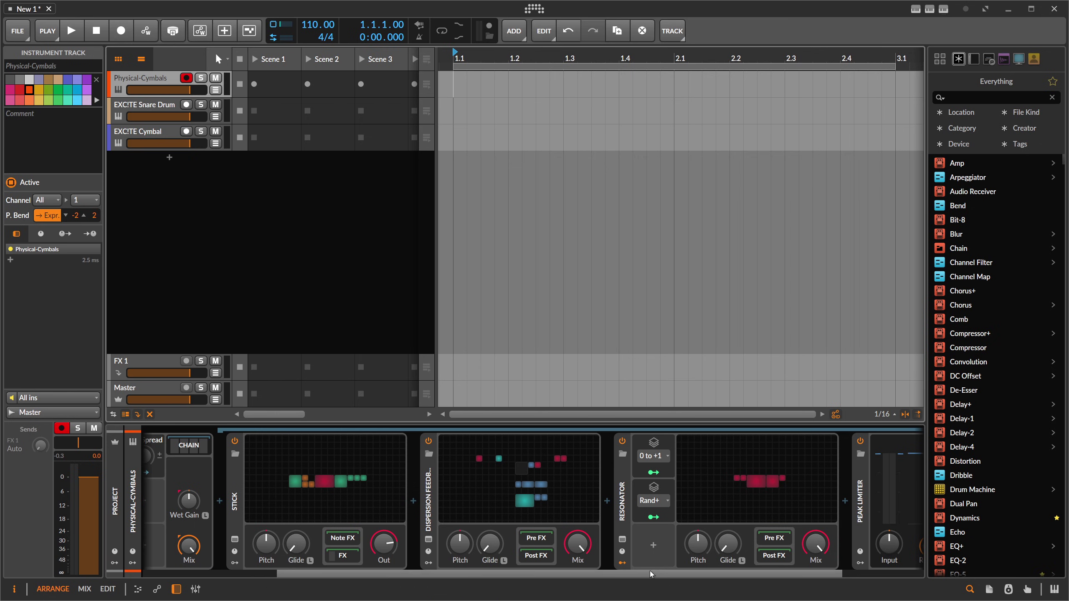
left_click_drag(661, 573, 516, 574)
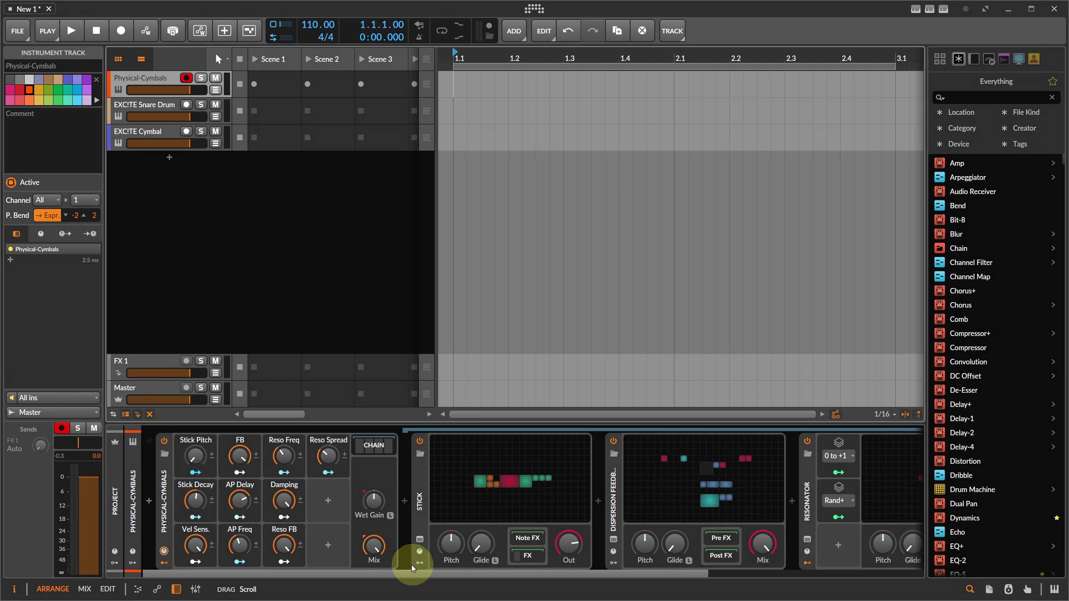
left_click(495, 465)
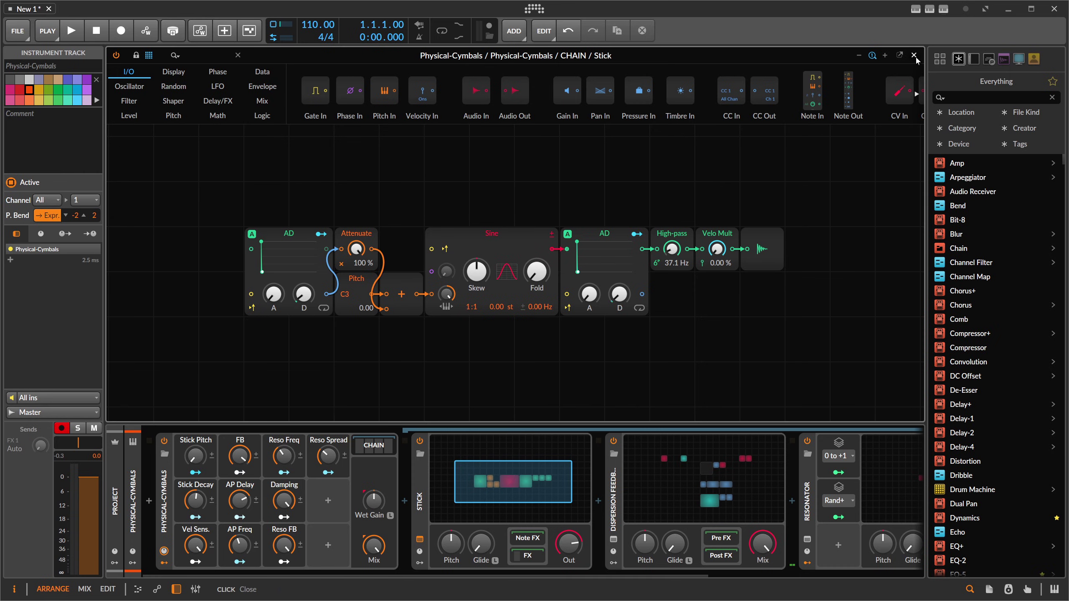
double_click(802, 193)
- Disarm Physical-Cymbals, arm EXCITE Cymbal and open its plugin window
left_click(159, 106)
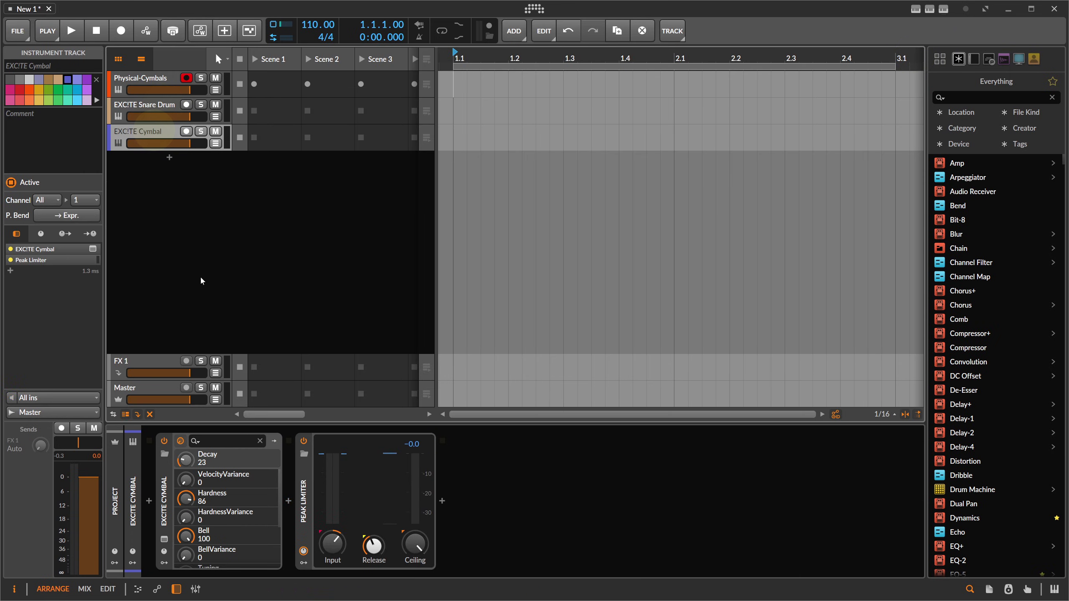
left_click(186, 79)
left_click(159, 135)
left_click(164, 540)
left_click_drag(511, 144, 502, 121)
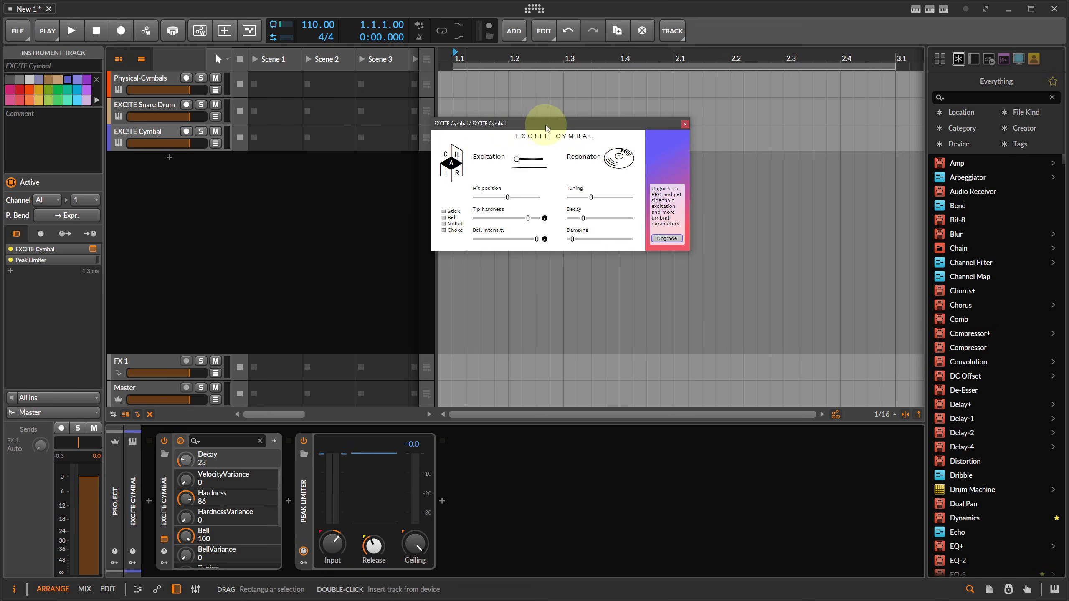
left_click_drag(544, 123, 522, 122)
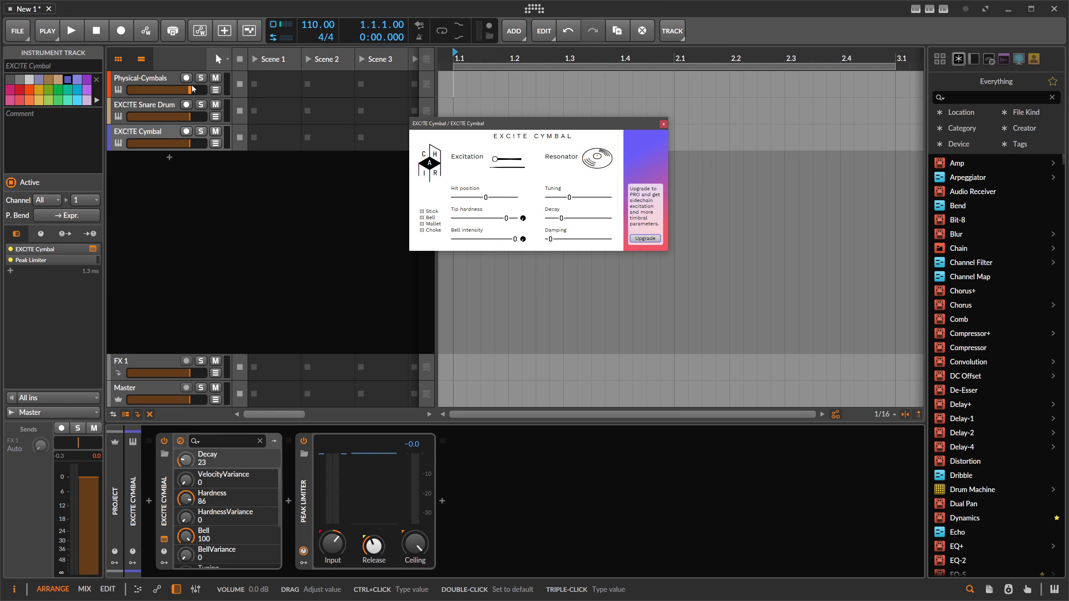
left_click_drag(473, 128, 474, 121)
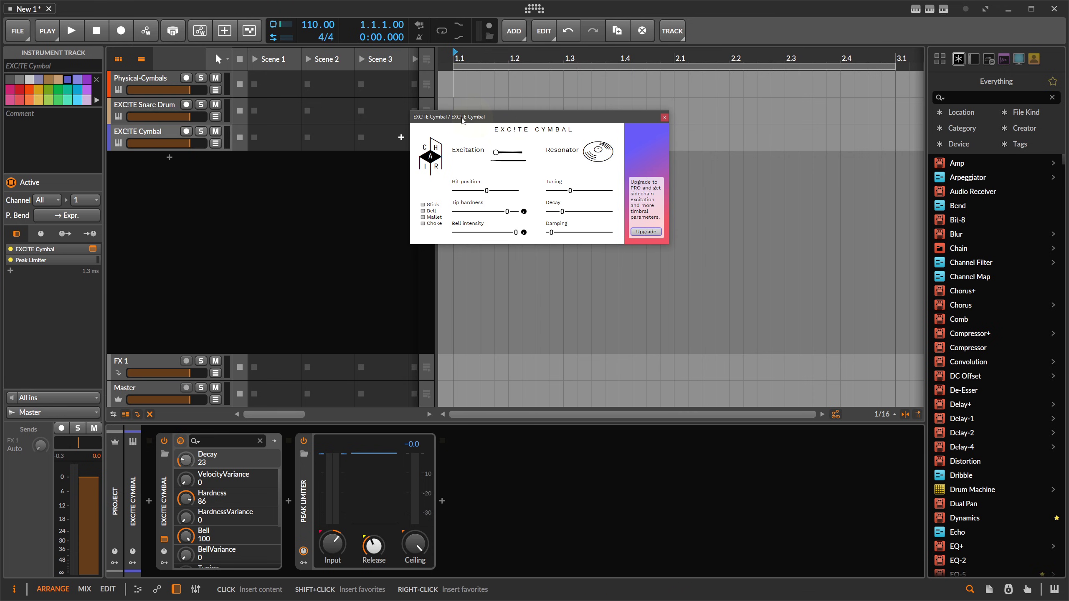
left_click(187, 132)
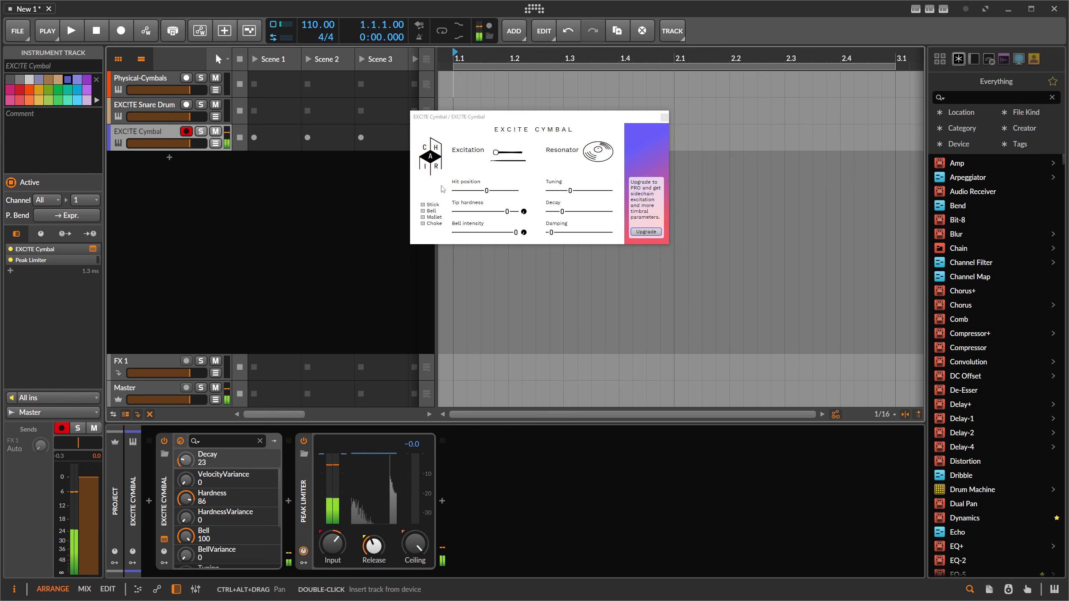
- Raise the cymbal's Tuning, set Hit position to 0, lengthen Decay and lower Bell to 40
left_click_drag(570, 191, 581, 190)
left_click_drag(486, 191, 466, 191)
left_click_drag(562, 211, 599, 212)
left_click_drag(518, 234, 479, 233)
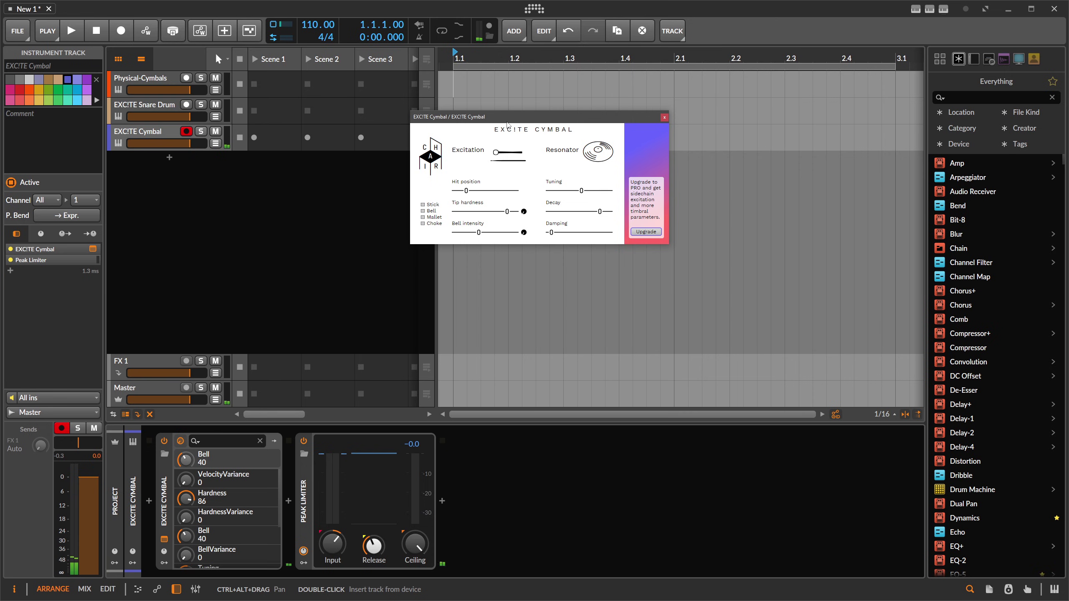
left_click_drag(506, 121, 494, 122)
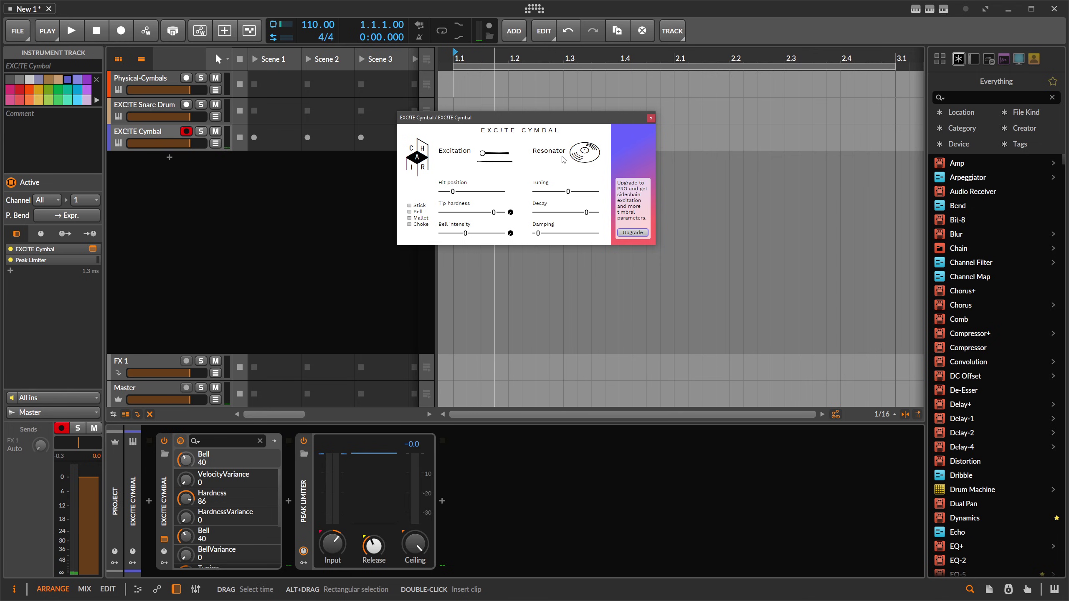
left_click(650, 119)
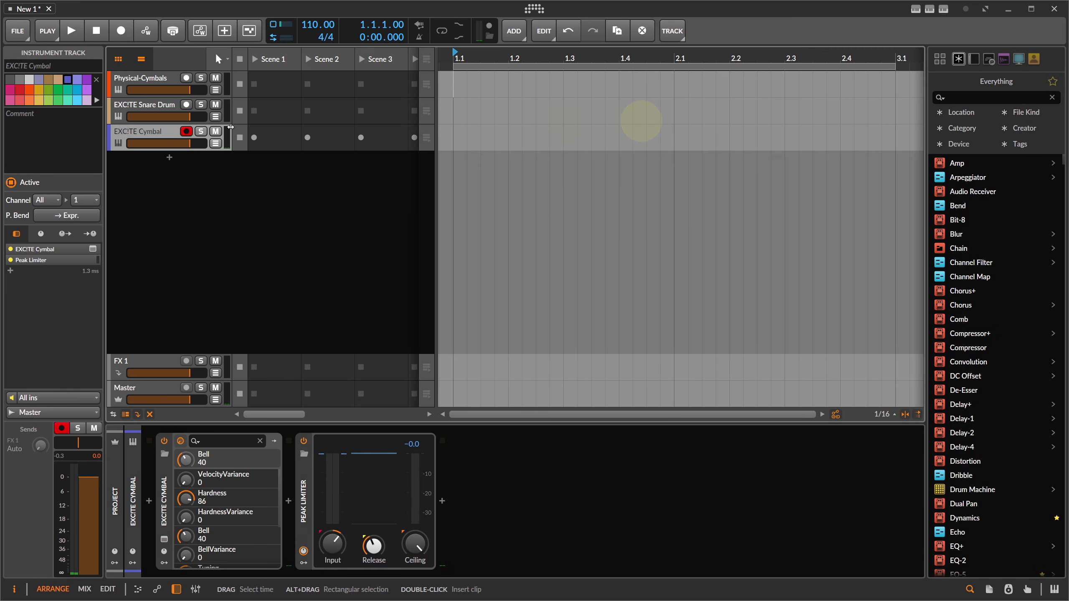
- Arm EXCITE Snare Drum, keep drumhead tuning at 0 and raise Tip hardness to 89
left_click(185, 104)
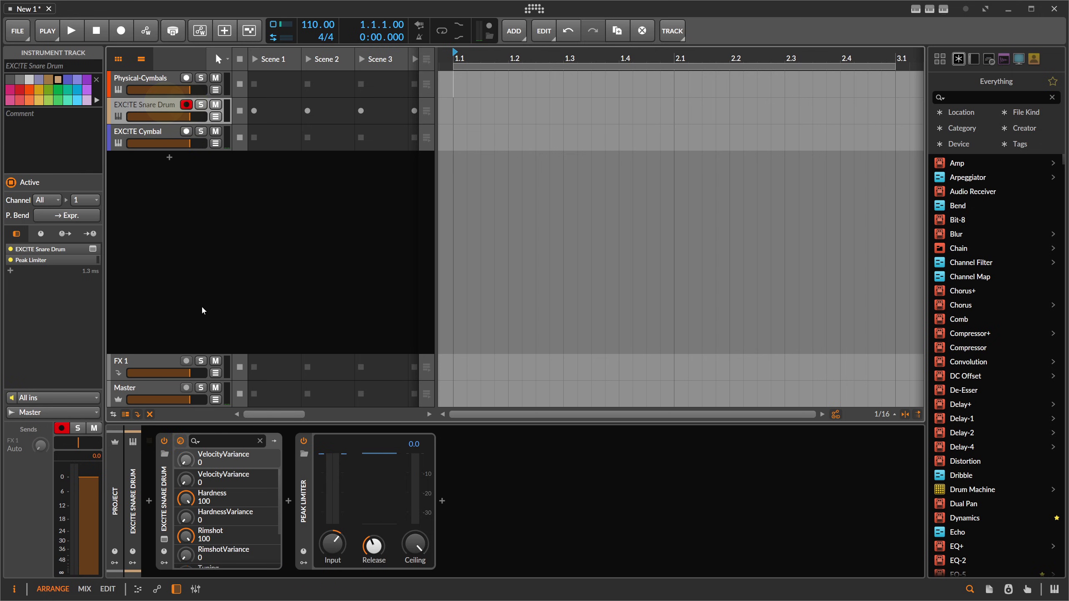
left_click(164, 539)
left_click_drag(515, 307, 539, 282)
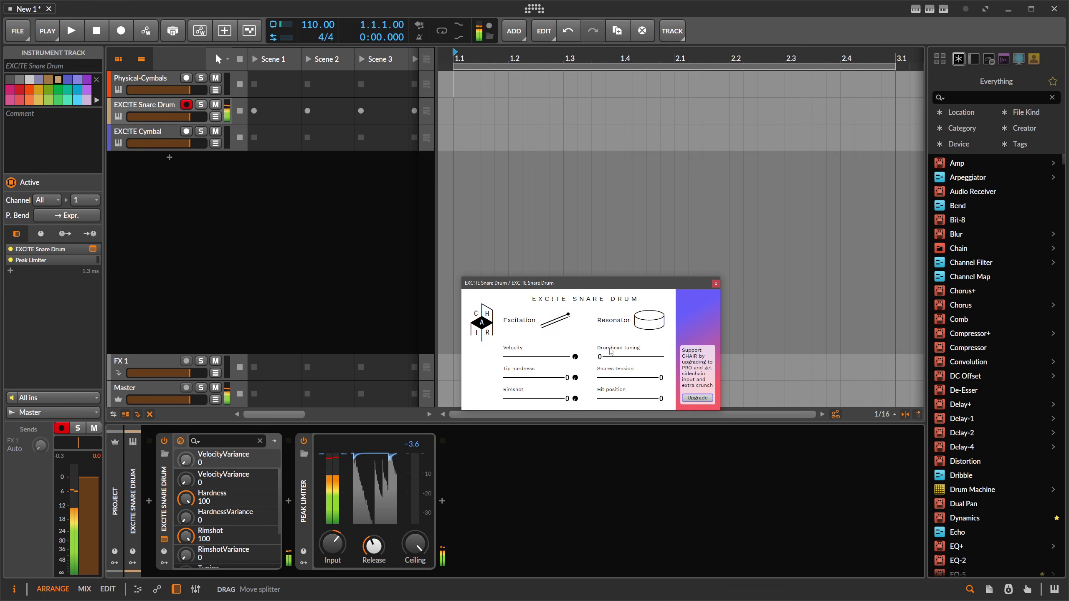
left_click(641, 357)
left_click_drag(642, 358, 606, 357)
left_click(540, 378)
left_click_drag(539, 381, 561, 381)
- Close the snare plugin window, disarm EXCITE Snare Drum and return to the Physical-Cymbals devices
left_click(716, 284)
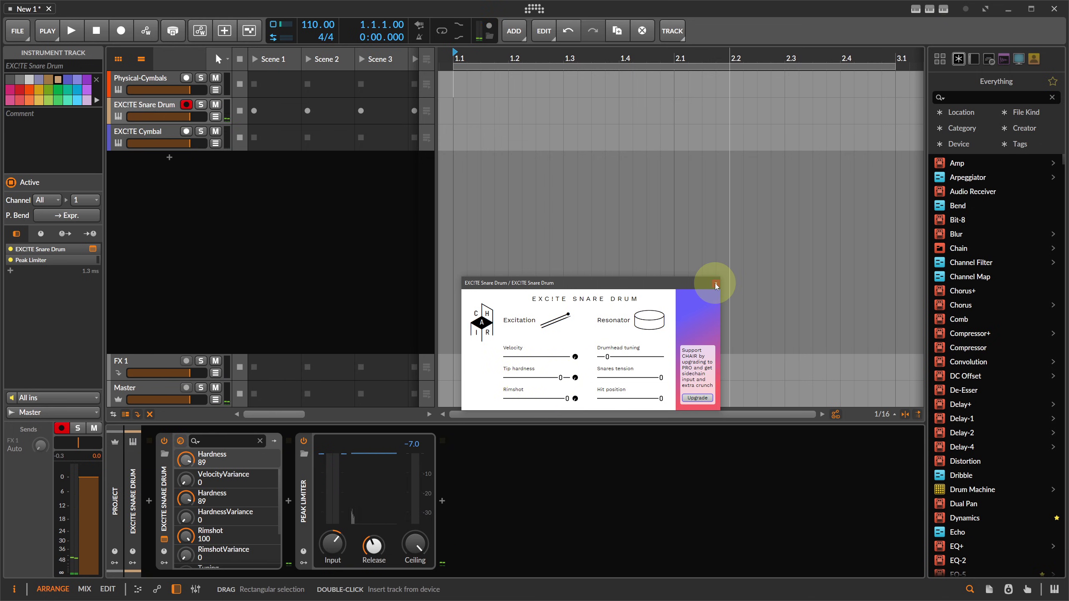
left_click_drag(644, 283, 560, 188)
left_click_drag(490, 196, 502, 192)
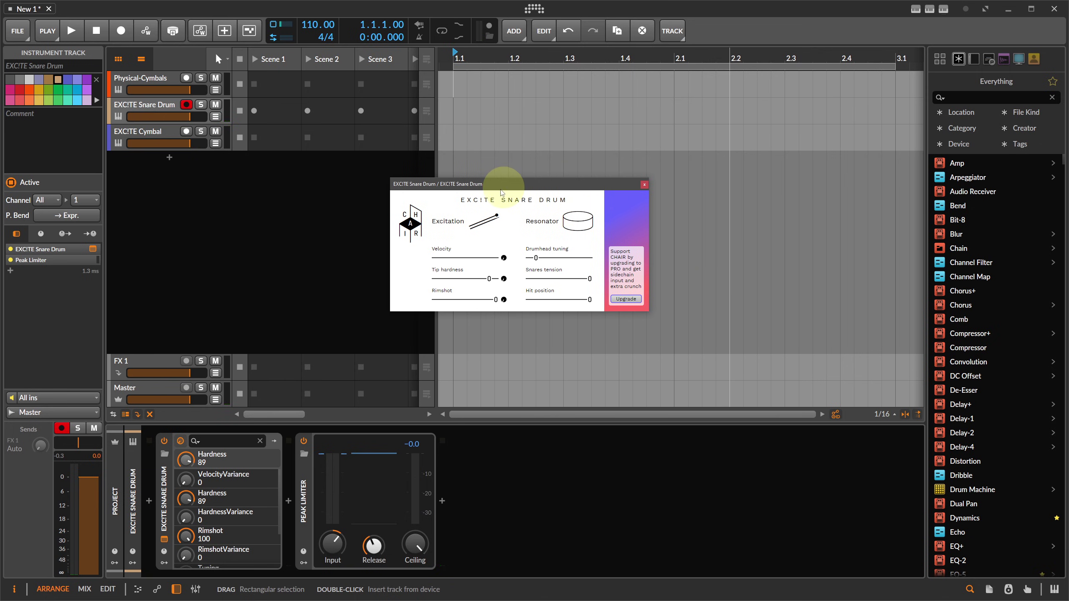
left_click(644, 186)
left_click(186, 105)
left_click(165, 103)
left_click(162, 84)
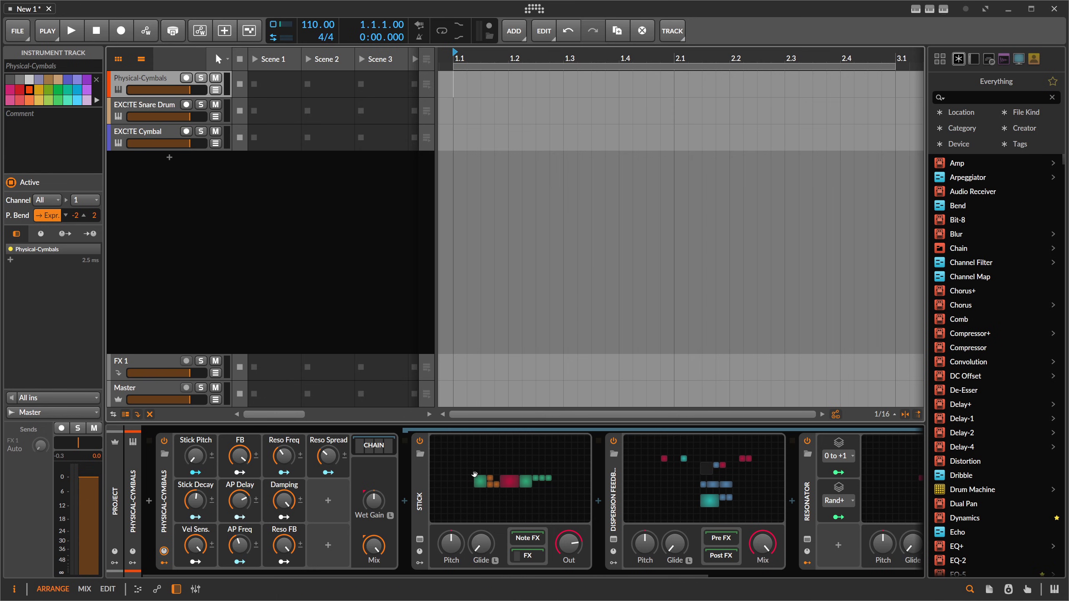
- Open the Stick patch grid and switch off the Dispersion Feedback and Resonator devices
left_click(504, 491)
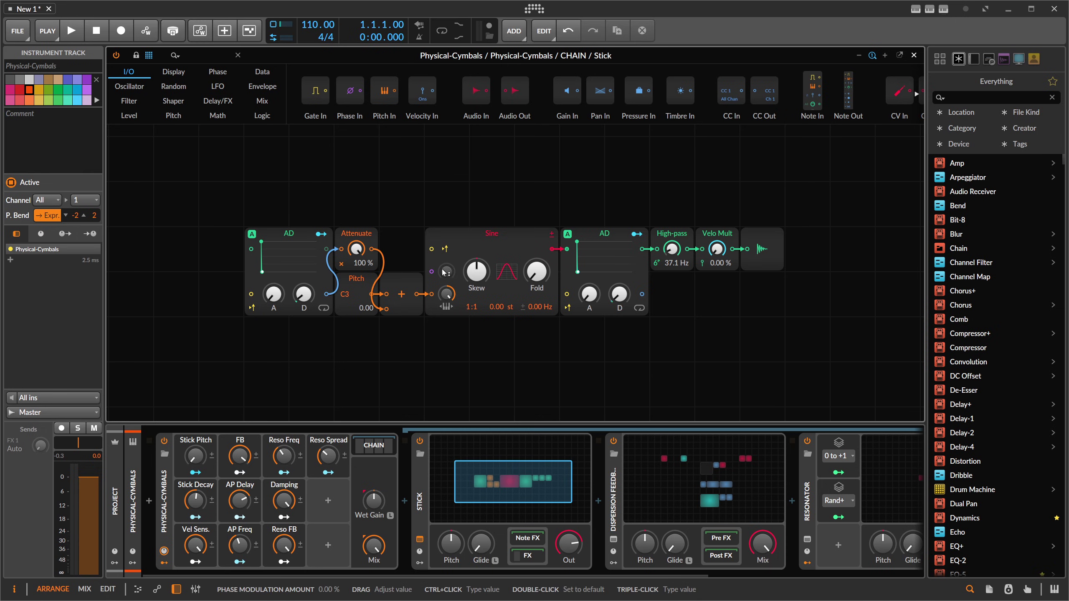
left_click_drag(233, 201, 881, 346)
left_click(613, 440)
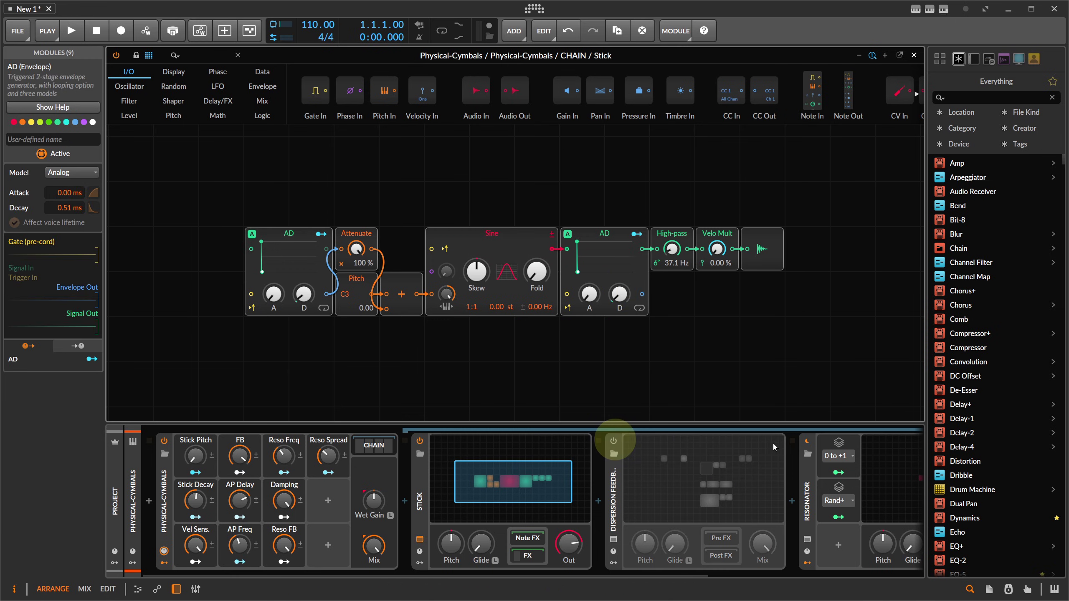
left_click(807, 441)
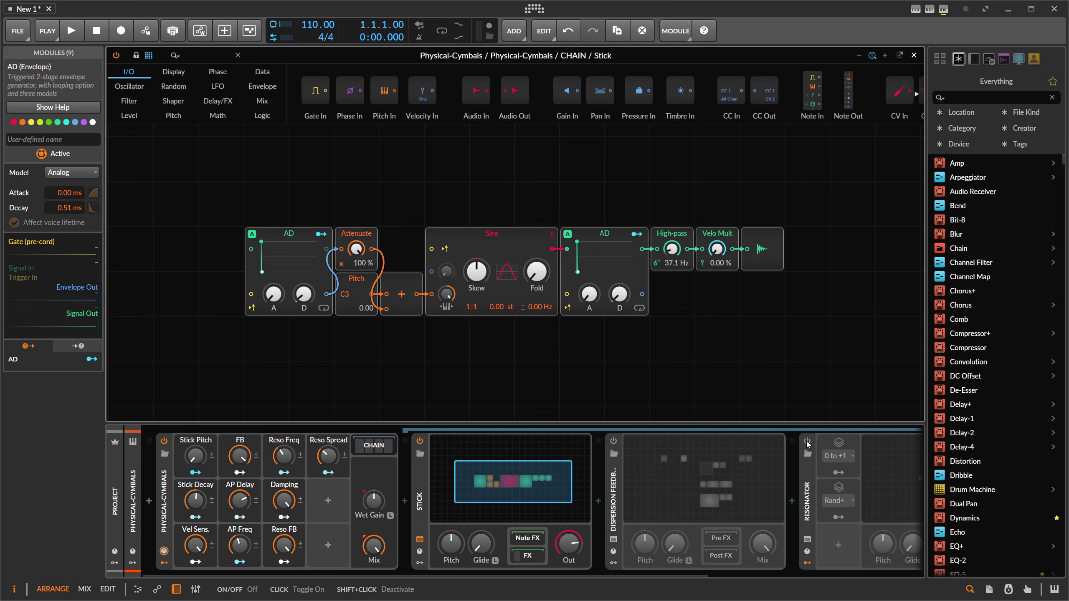
- Arm Physical-Cymbals, lower the Stick Pitch macro and paste an EQ-5 after Stick
left_click(133, 492)
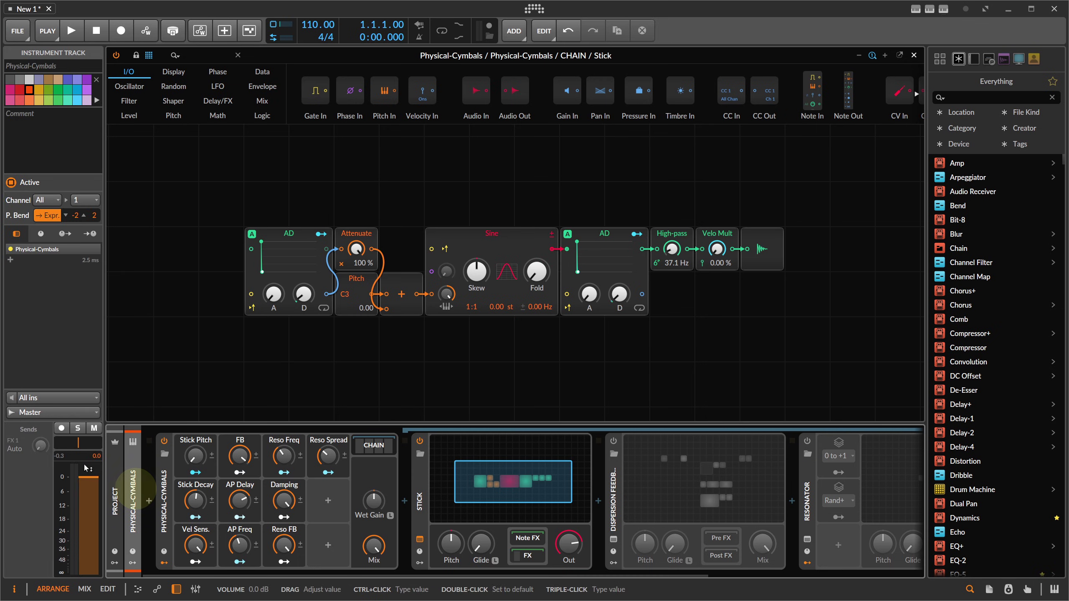
left_click(61, 428)
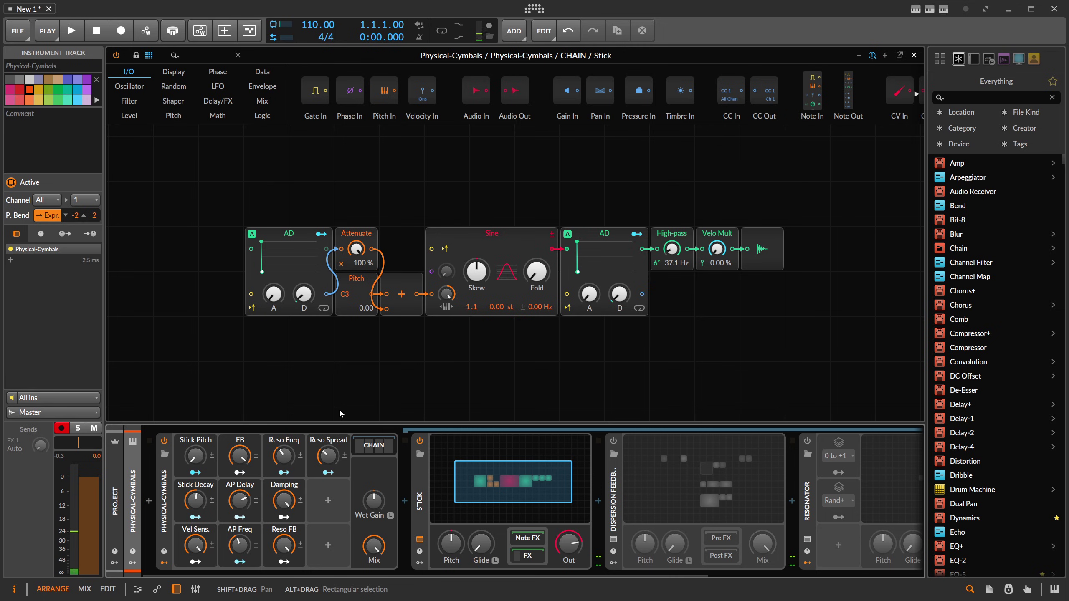
left_click(195, 455)
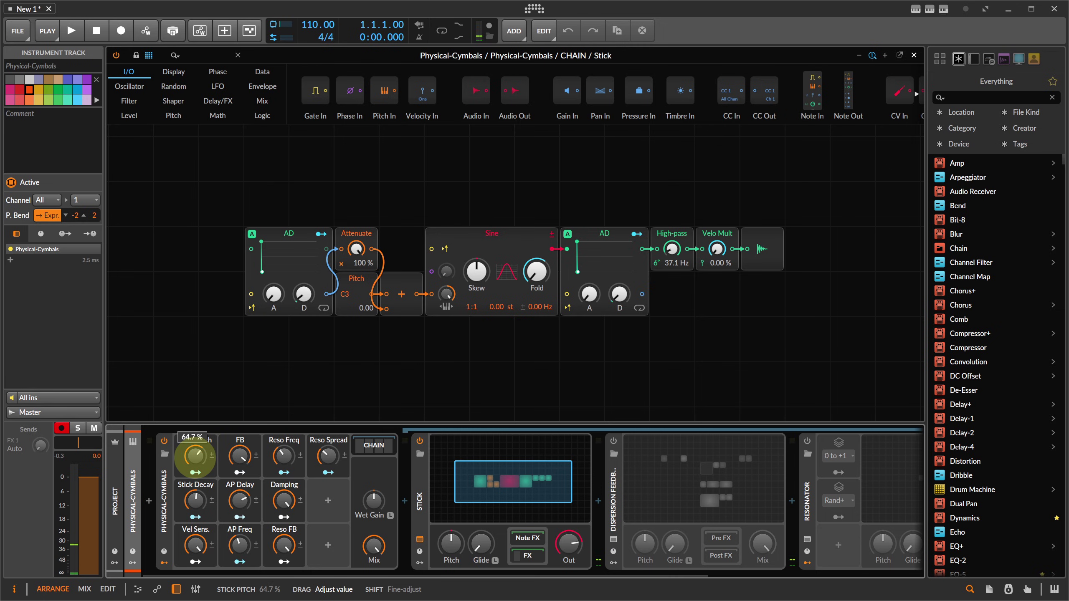
left_click_drag(195, 456, 195, 473)
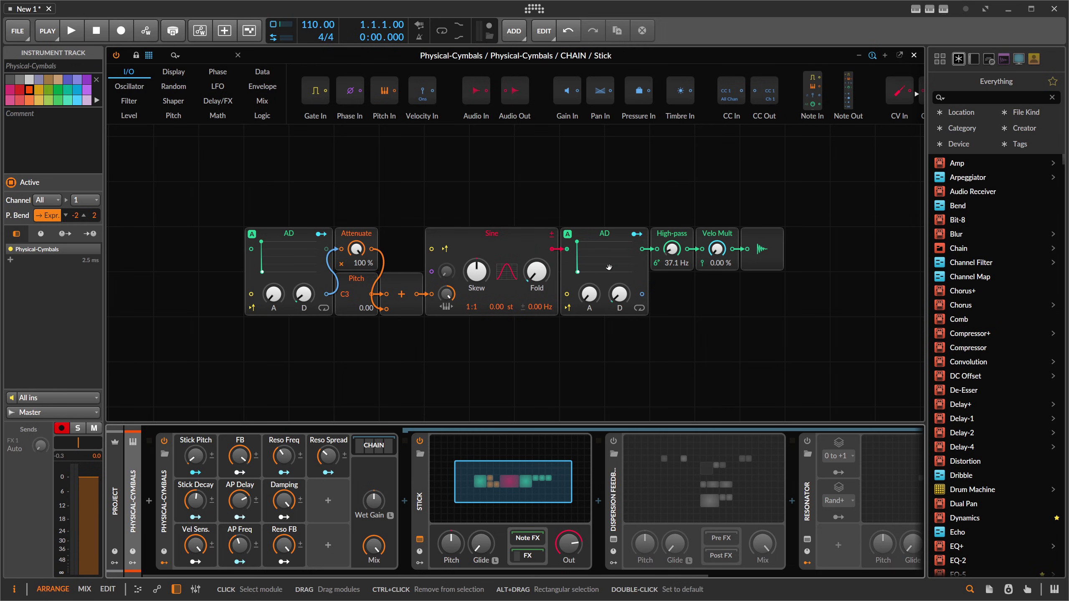
key("ctrl+v")
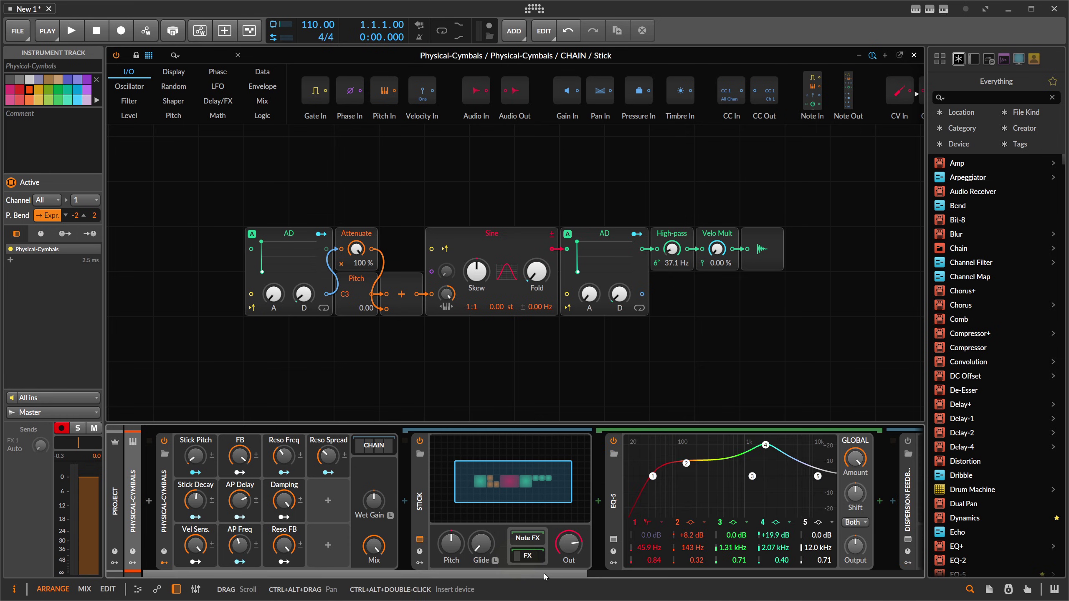
left_click_drag(544, 577, 600, 577)
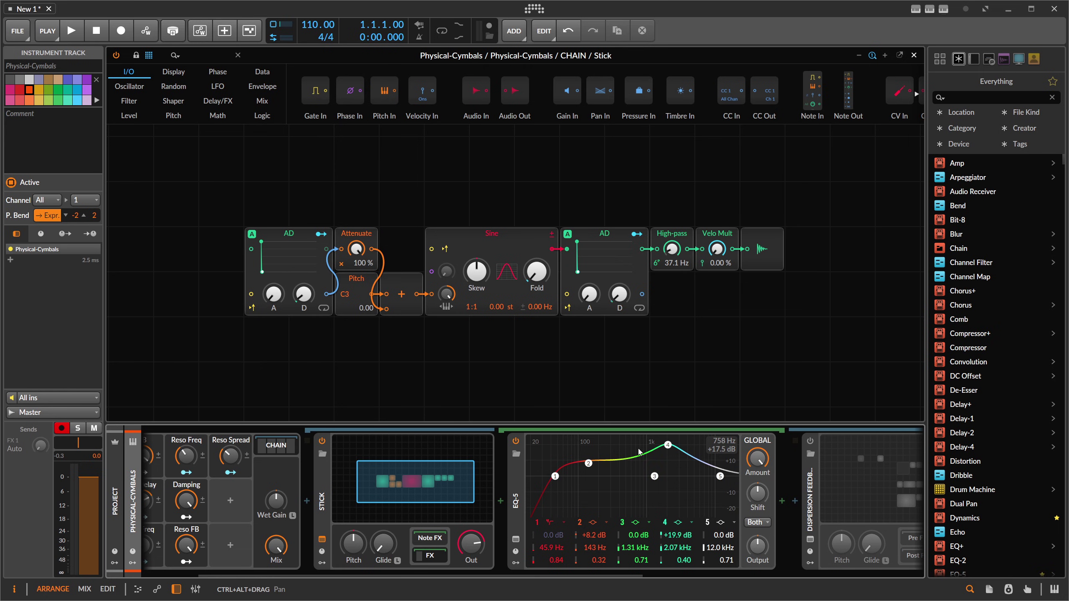
- Switch Dispersion Feedback back on and open its grid patch zoomed to fit
left_click(811, 468)
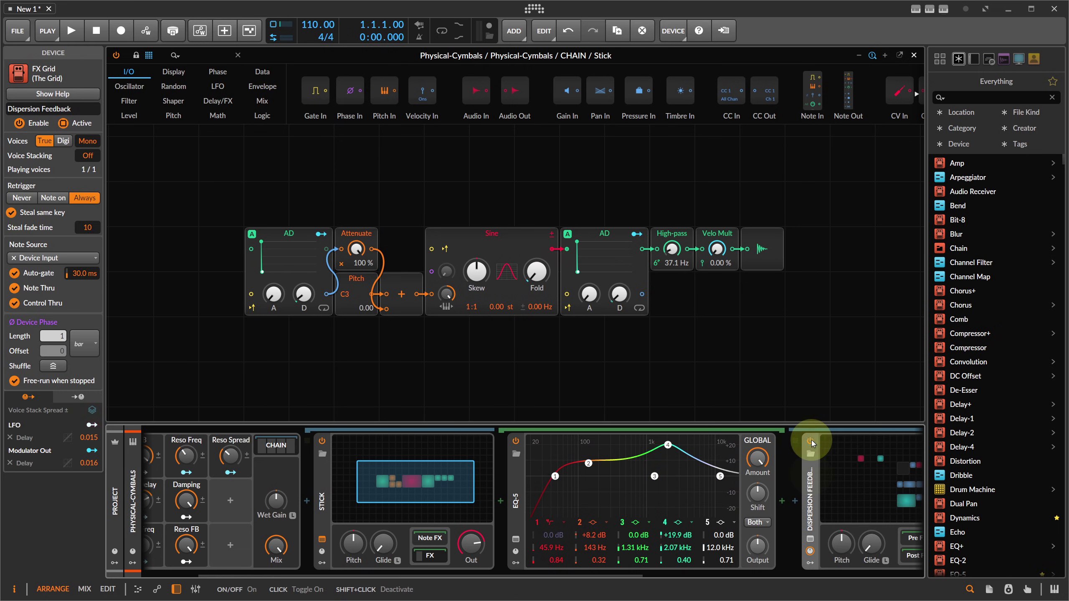
left_click(845, 461)
left_click_drag(675, 575, 690, 572)
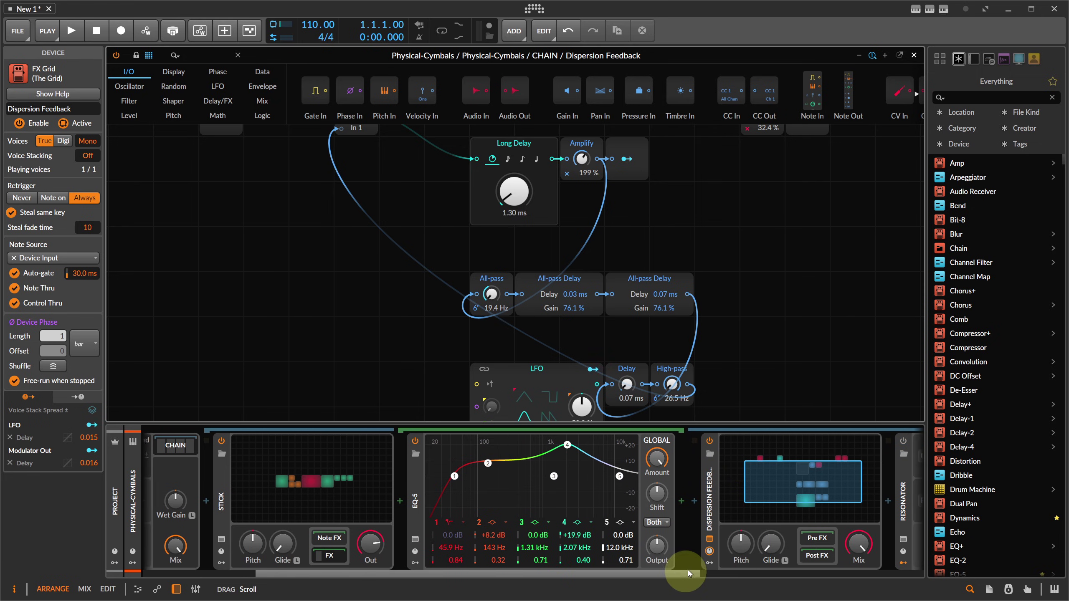
key("z")
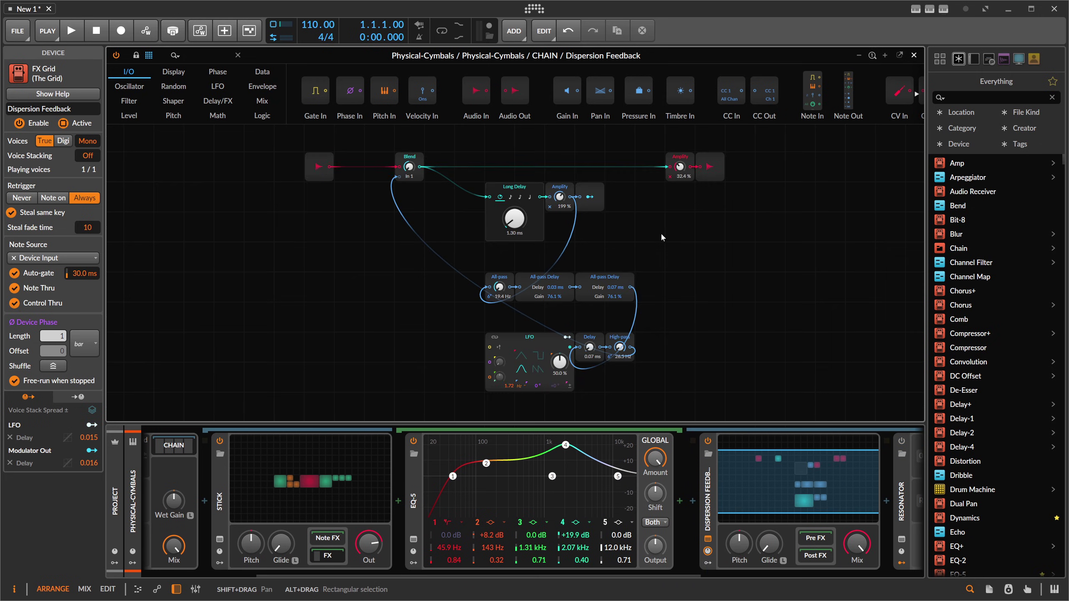
scroll(654, 238, "up", 2)
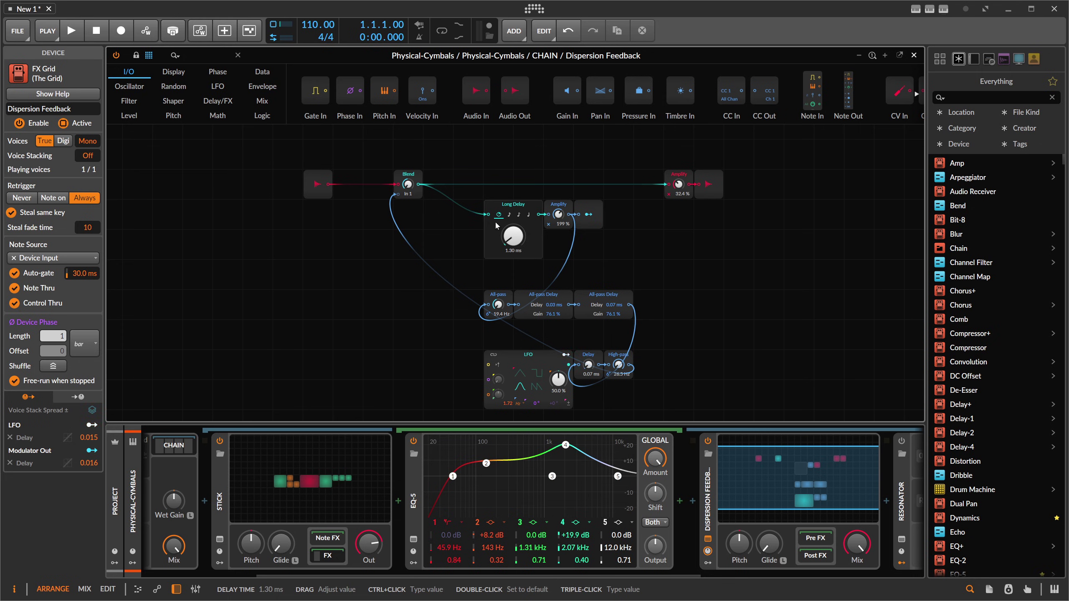
- Open the audio settings showing the ASIO driver with a 64-sample block size
left_click(533, 10)
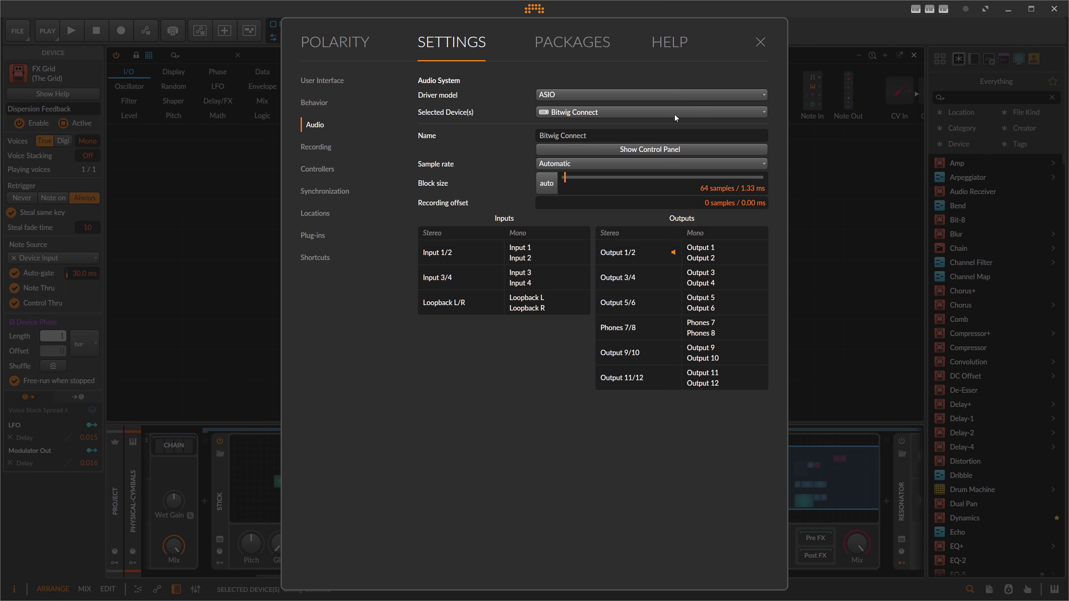
- Inspect the Long Delay, All-pass Delay, Delay and Amplify modules, then collapse Stick's FX chain
left_click(760, 42)
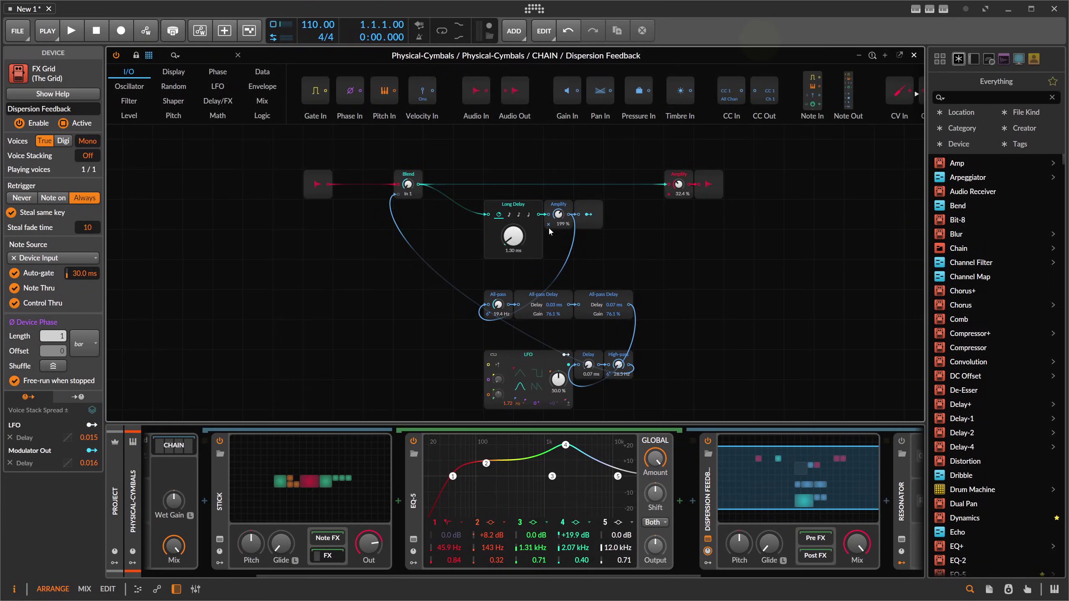
left_click(520, 209)
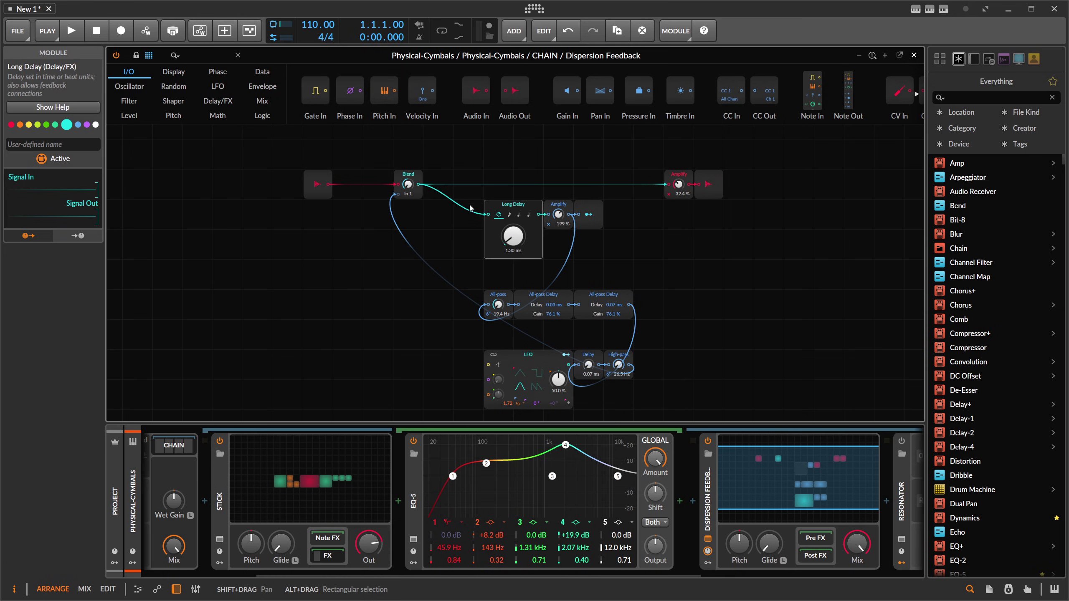
left_click(542, 297)
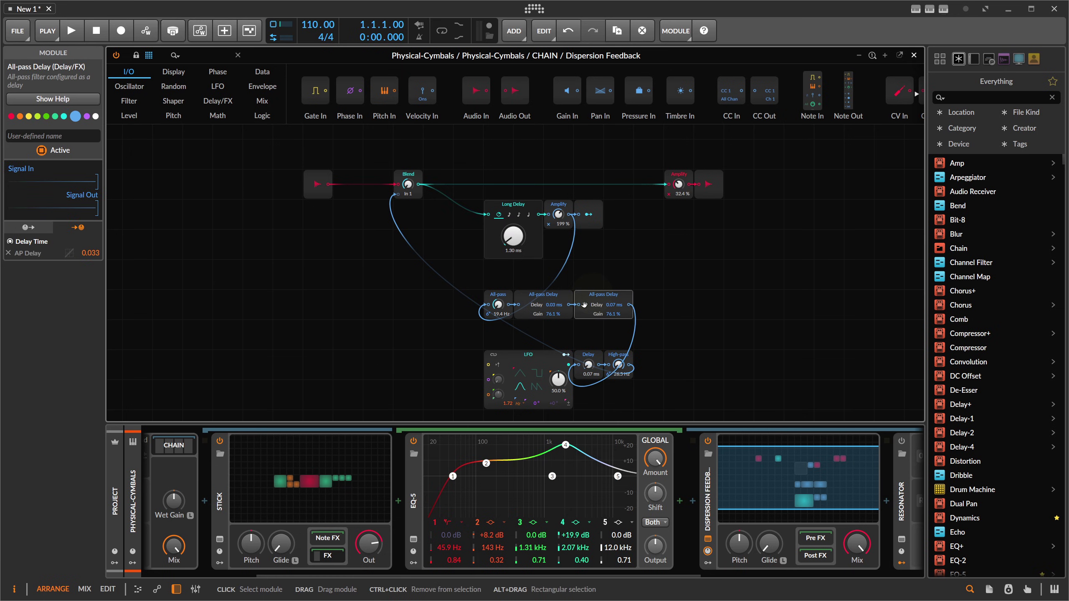
left_click(588, 362)
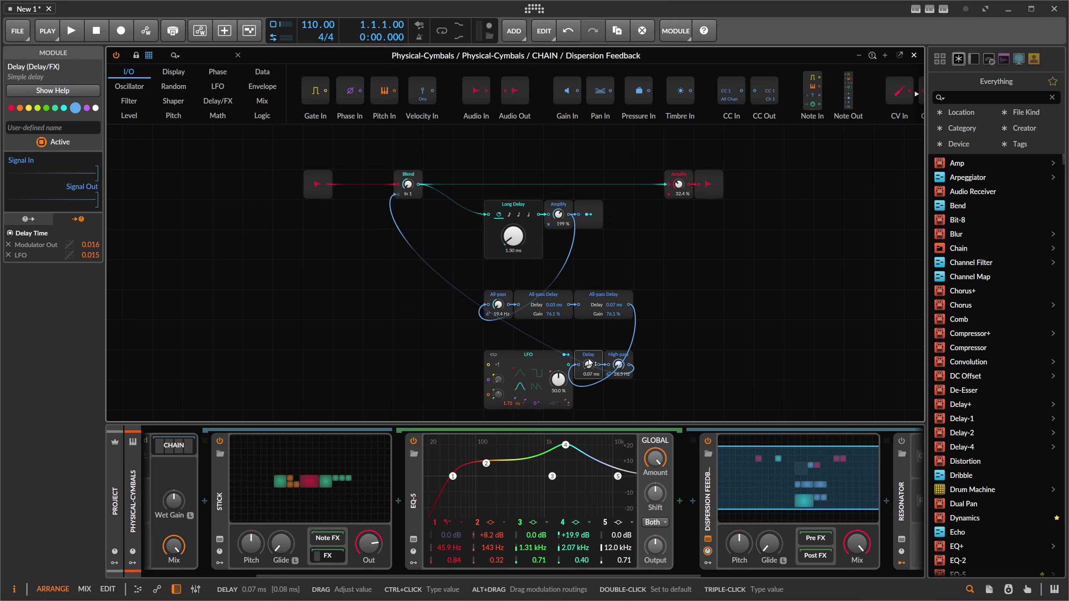
left_click(564, 208)
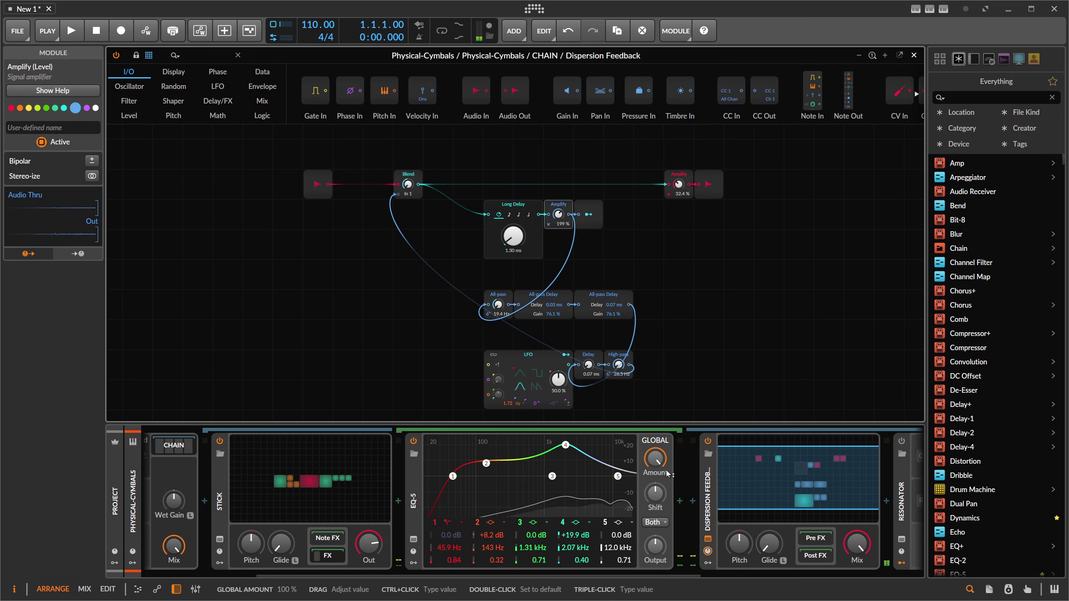
left_click(338, 560)
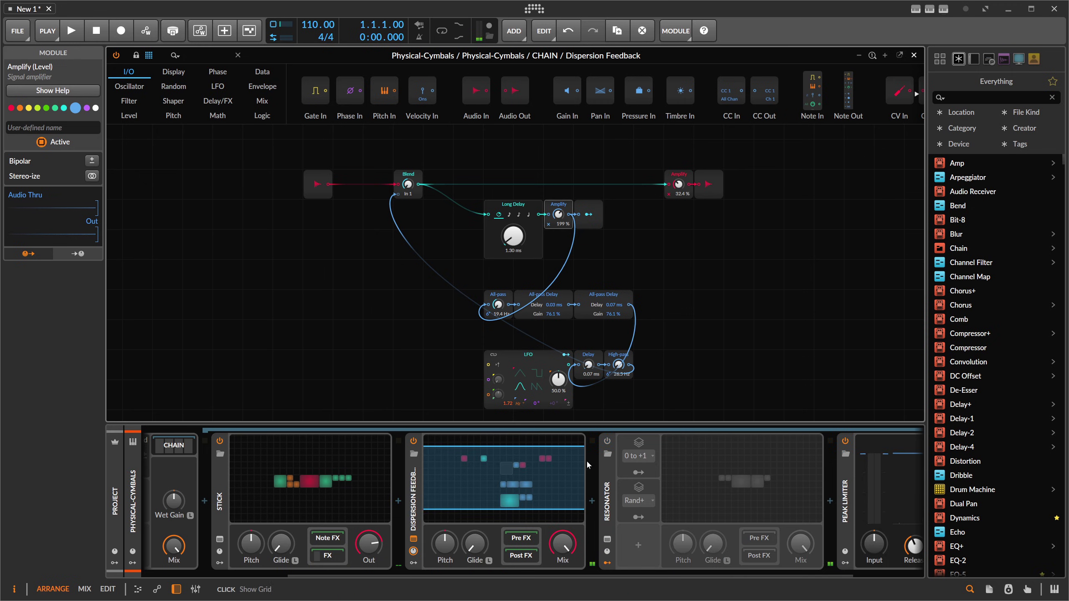
- Open the Resonator patch, inspect the Comb module and Stack Spread 1 mapping, and add a device before Peak Limiter
left_click(608, 482)
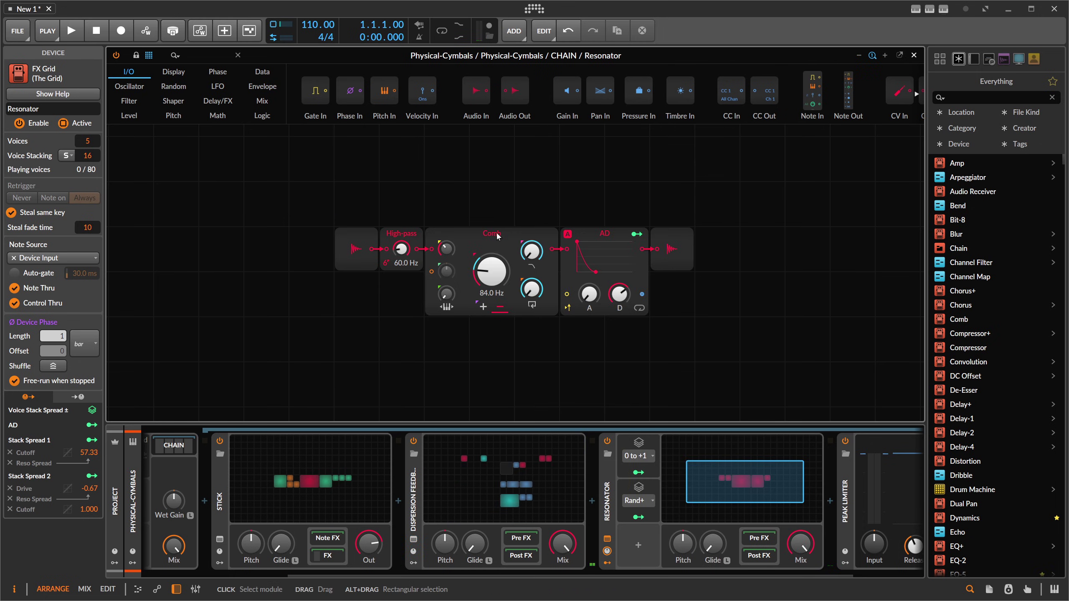
left_click(491, 235)
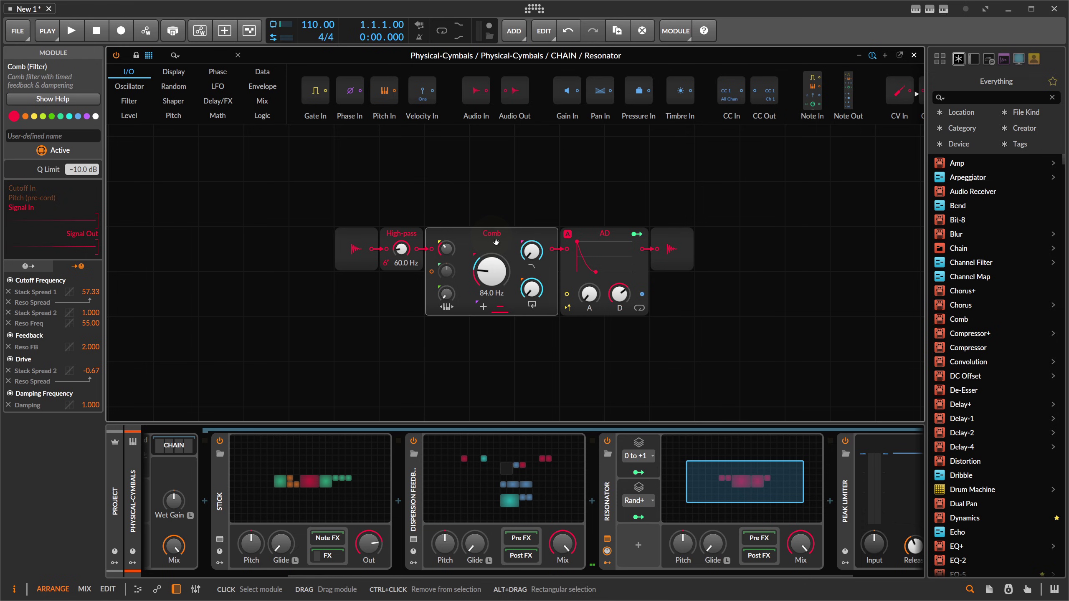
left_click(608, 496)
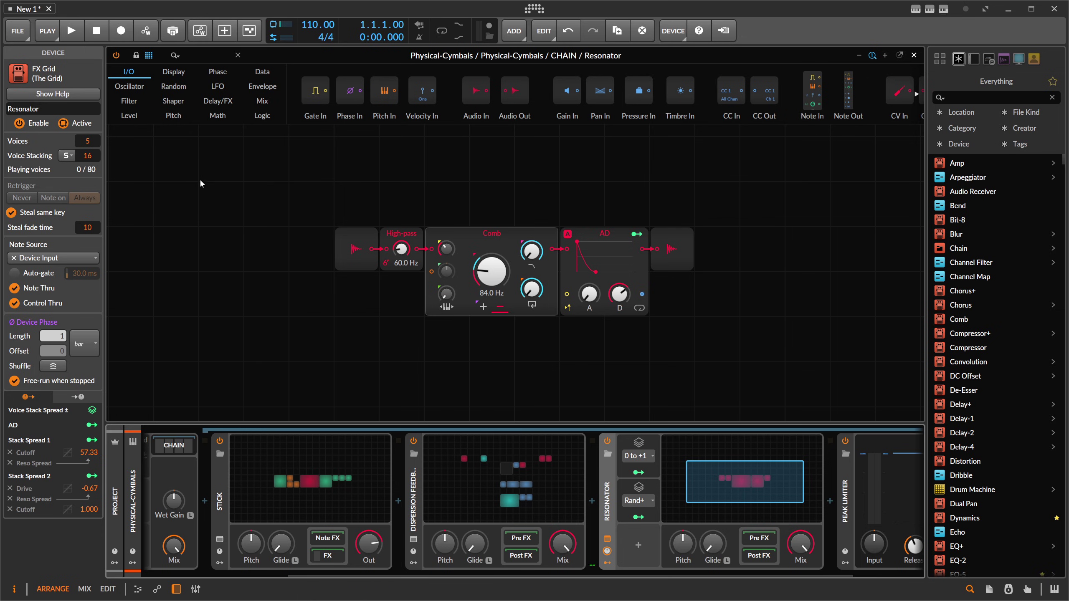
left_click(638, 472)
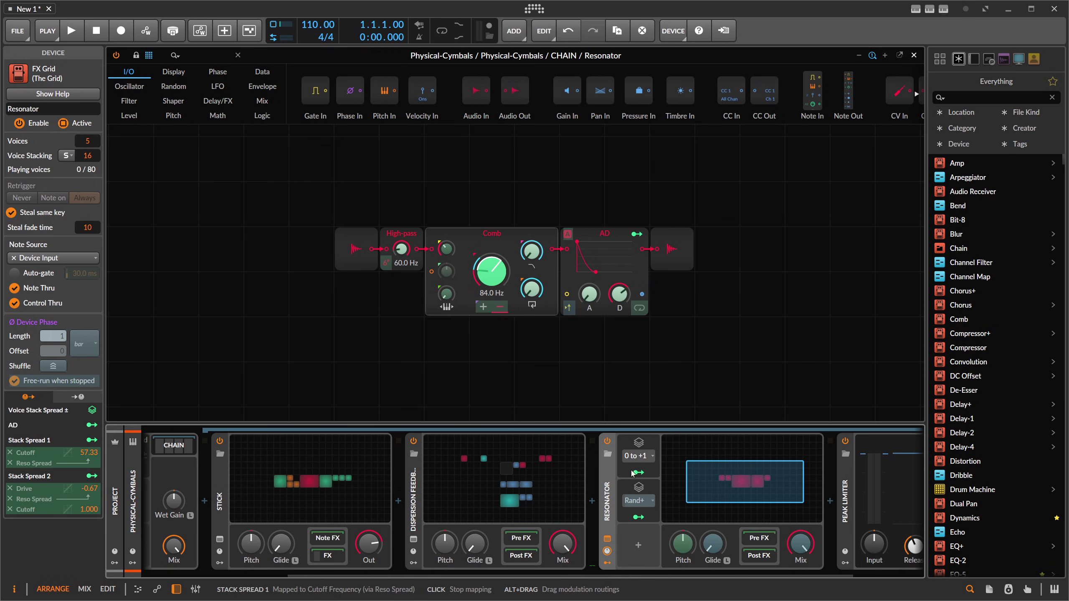
left_click(526, 575)
left_click_drag(527, 574, 646, 572)
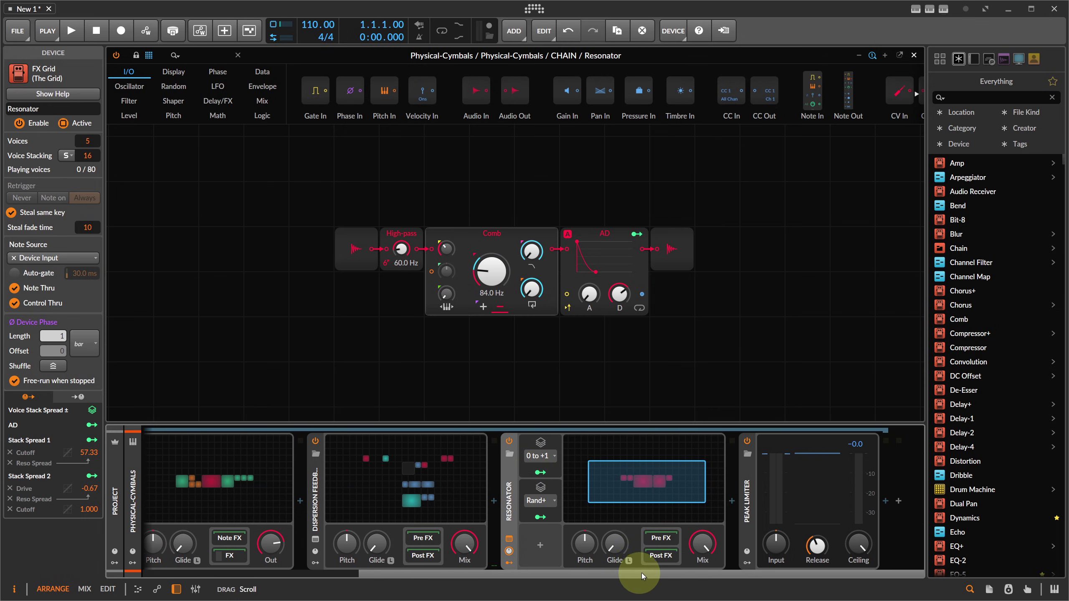
left_click(729, 501)
- Insert an EQ-5 after the Resonator and make its band 1 a low-cut filter
type("eq-5")
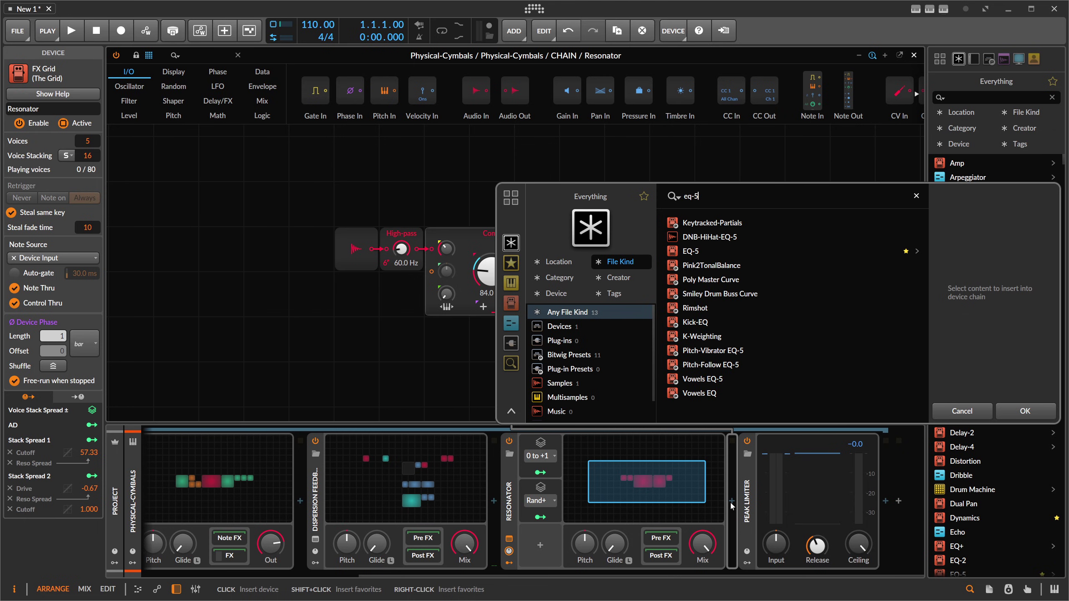
left_click(700, 251)
double_click(700, 251)
left_click(690, 521)
left_click(683, 564)
left_click_drag(675, 575, 780, 572)
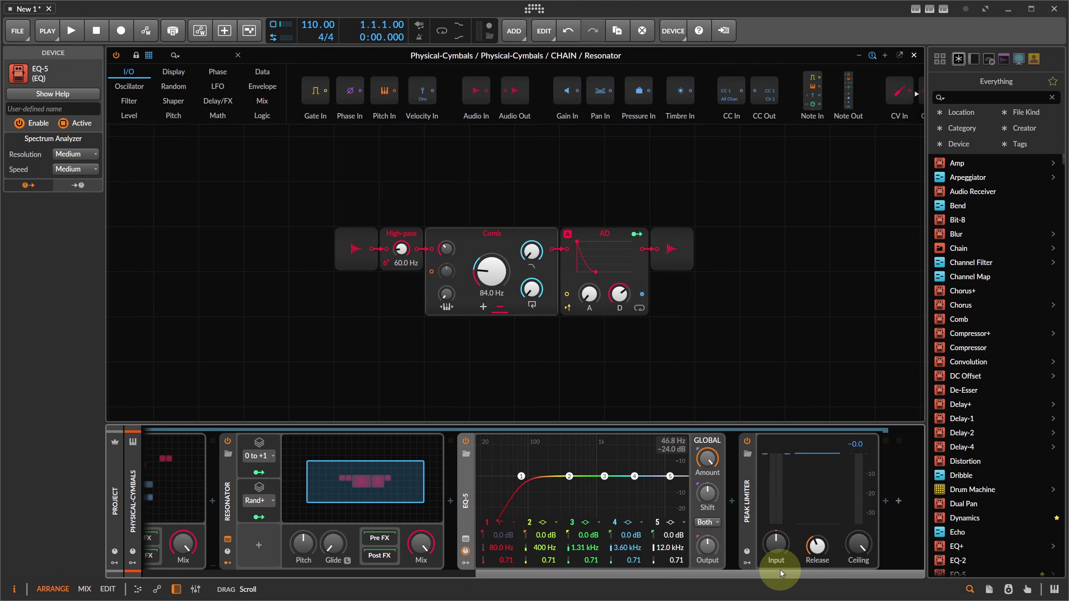
left_click_drag(779, 569, 299, 577)
- Save the Physical-Cymbals chain as a library preset, overwriting the existing Physical-Cymbals.bwpreset
left_click(370, 447)
right_click(170, 485)
left_click(188, 467)
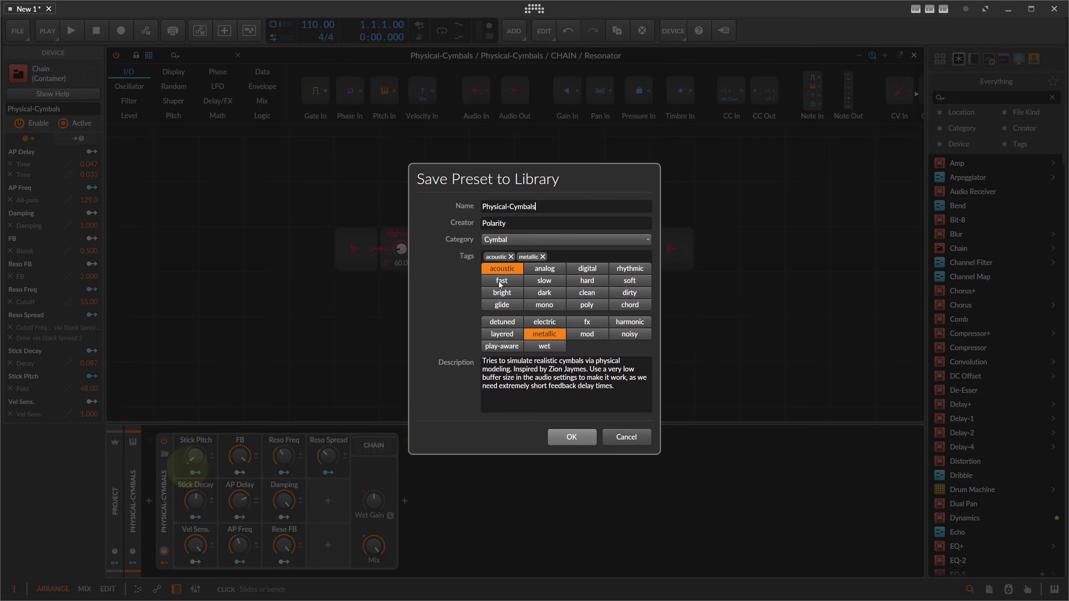
left_click(569, 437)
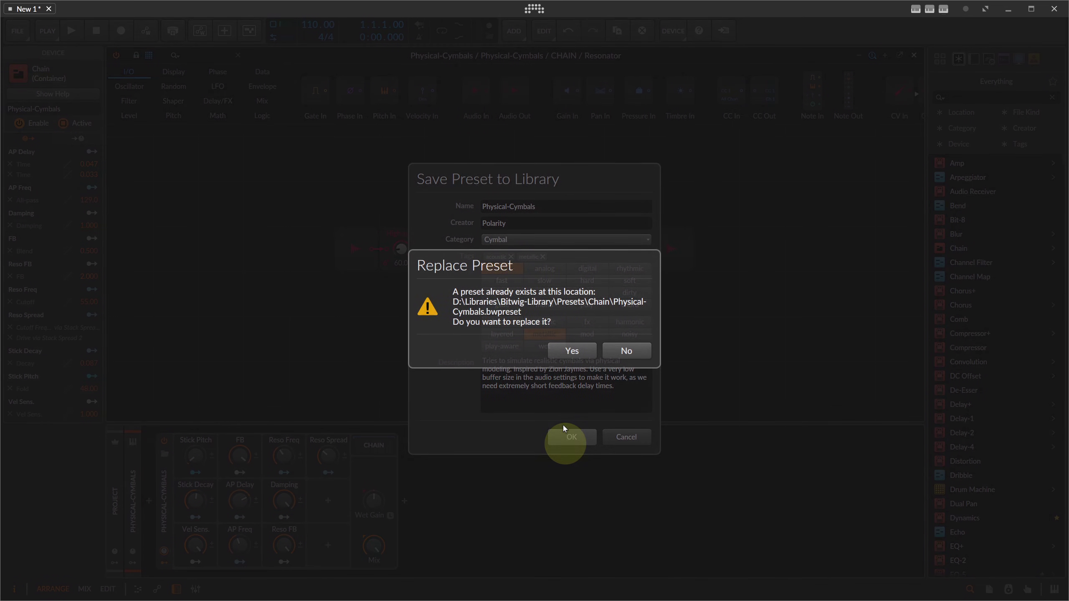
left_click(570, 352)
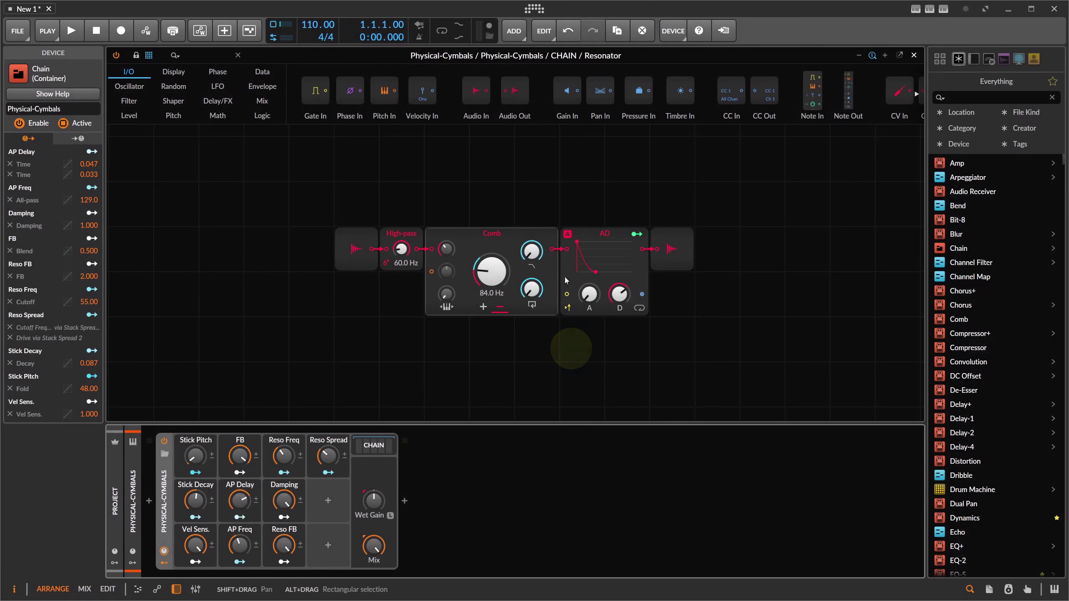
left_click(374, 445)
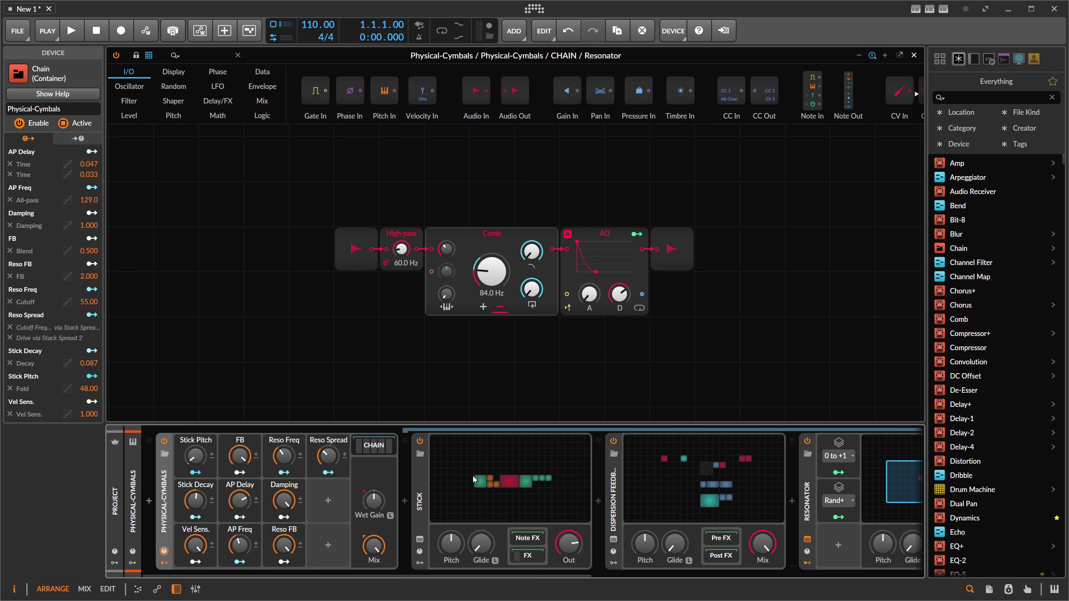
- In Stick's EQ-5, lower band 1 to 36.9 Hz, cut band 3 to −18.3 dB and band 5 to −10.4 dB
left_click(489, 474)
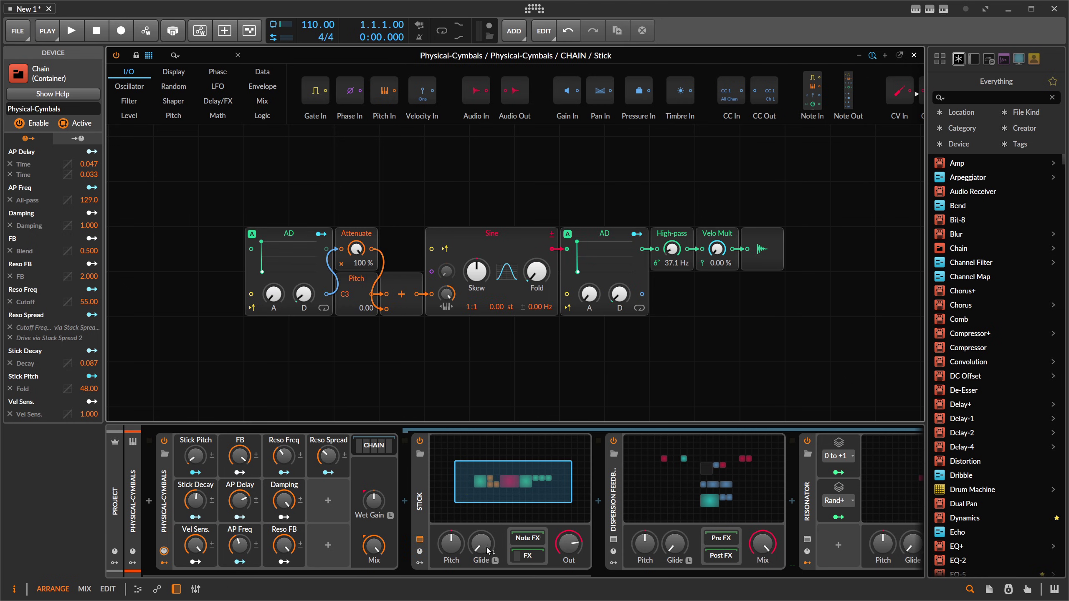
left_click(521, 555)
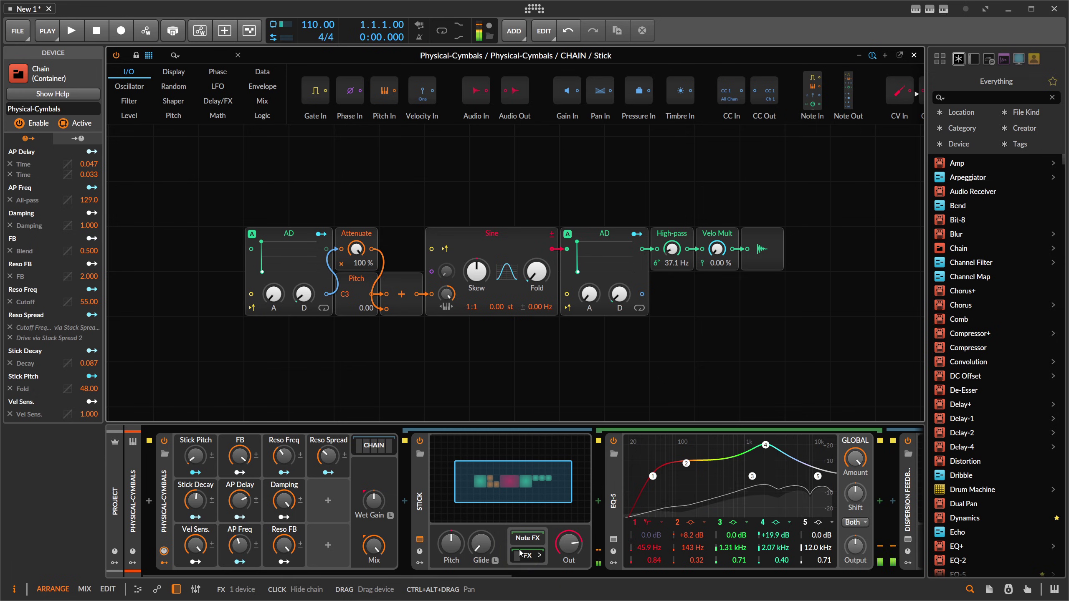
left_click_drag(764, 447, 673, 445)
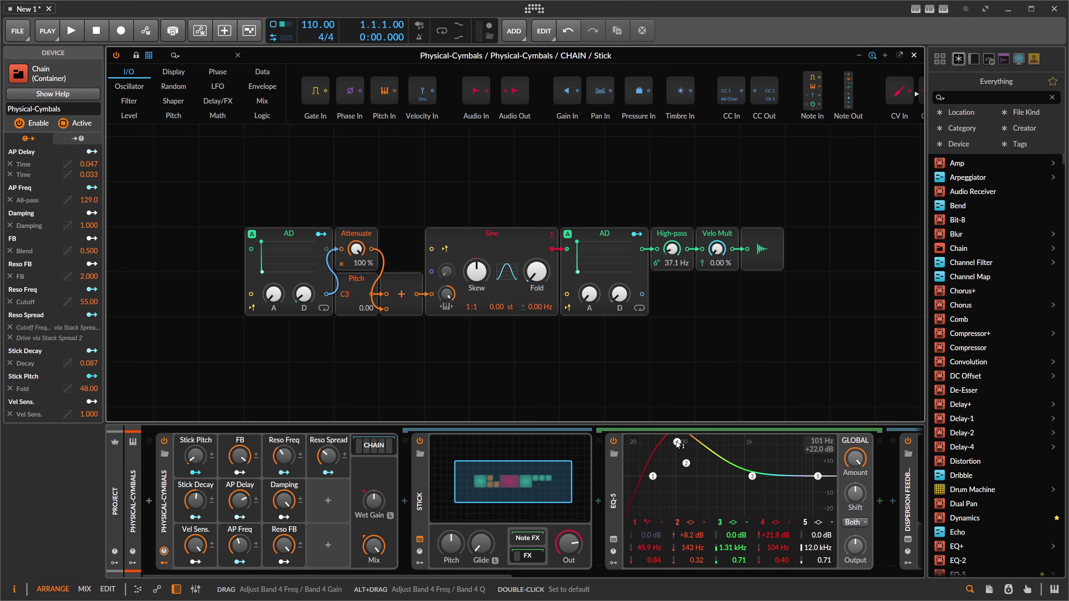
left_click_drag(653, 476, 673, 447)
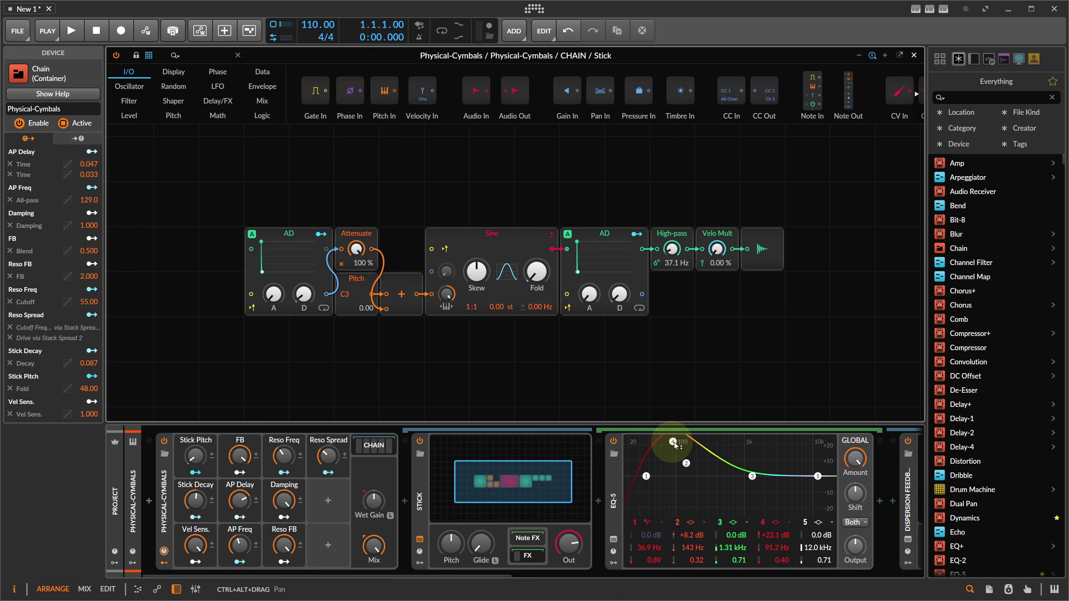
left_click_drag(752, 476, 744, 505)
left_click_drag(818, 476, 814, 503)
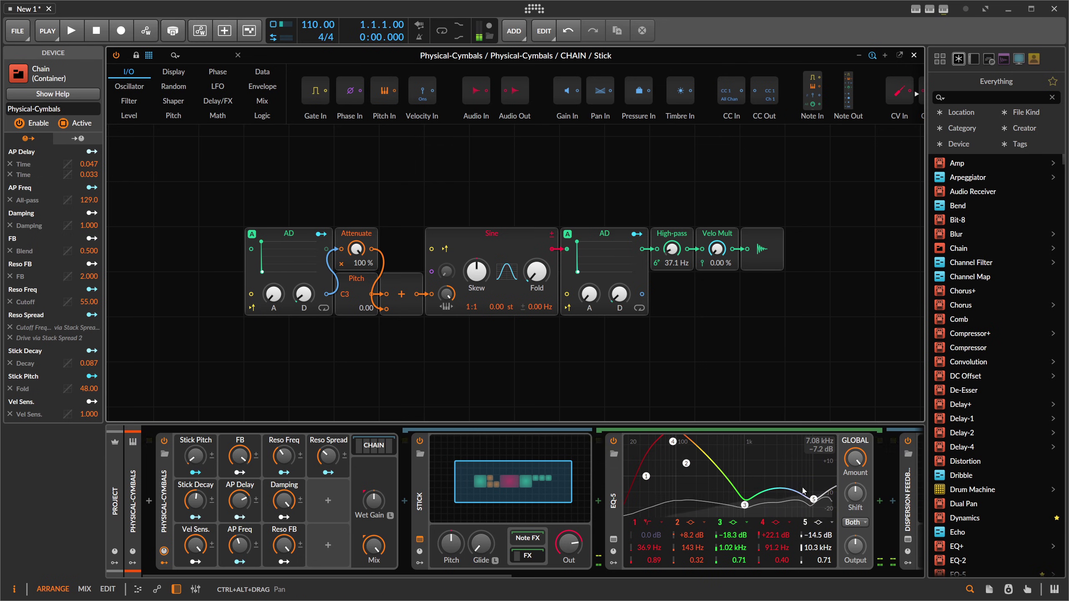
- Turn band 3 into a narrow boost, move band 4 to 143 Hz, and boost band 5 to +21.0 dB at 8.99 kHz
left_click_drag(675, 445, 709, 449)
left_click_drag(744, 504, 744, 452)
left_click_drag(704, 442, 774, 445)
scroll(686, 465, "up", 8)
left_click_drag(814, 499, 808, 440)
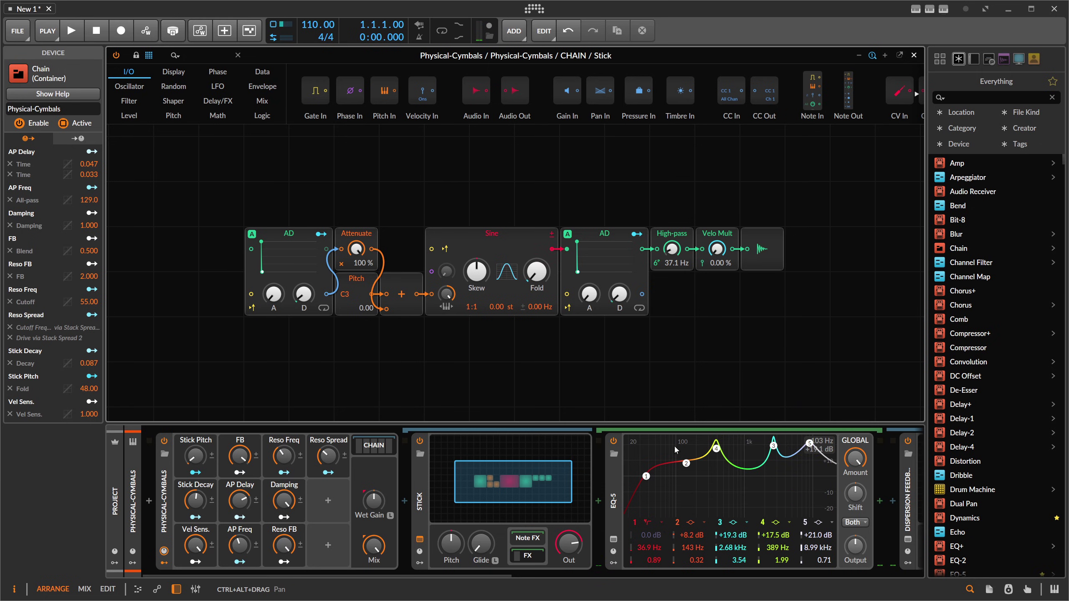
left_click(535, 557)
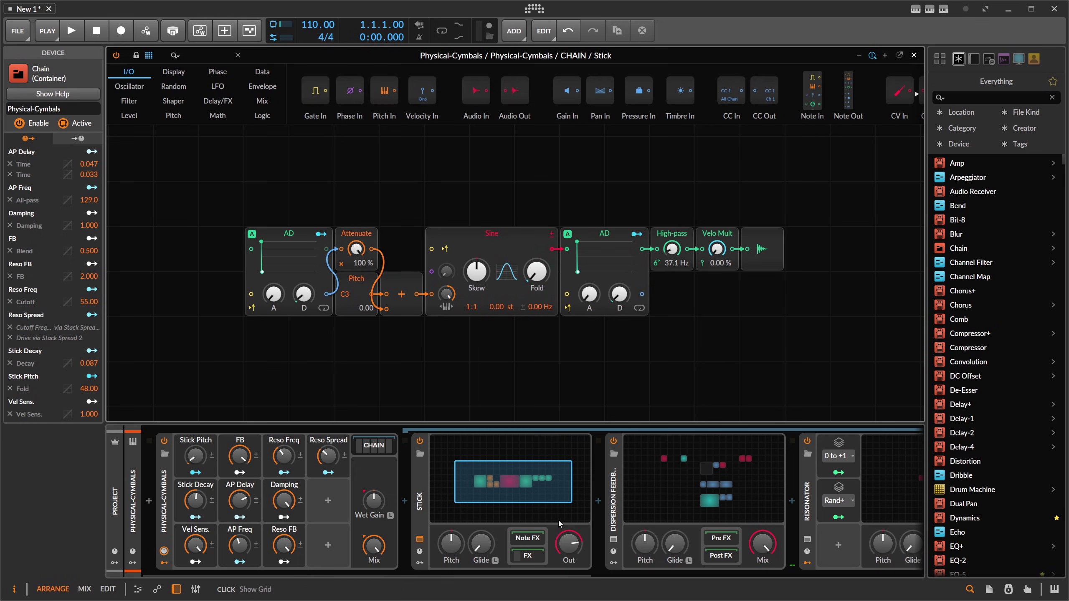
- In the Dispersion Feedback grid, lengthen the all-pass delay times and raise the all-pass frequency
left_click(625, 532)
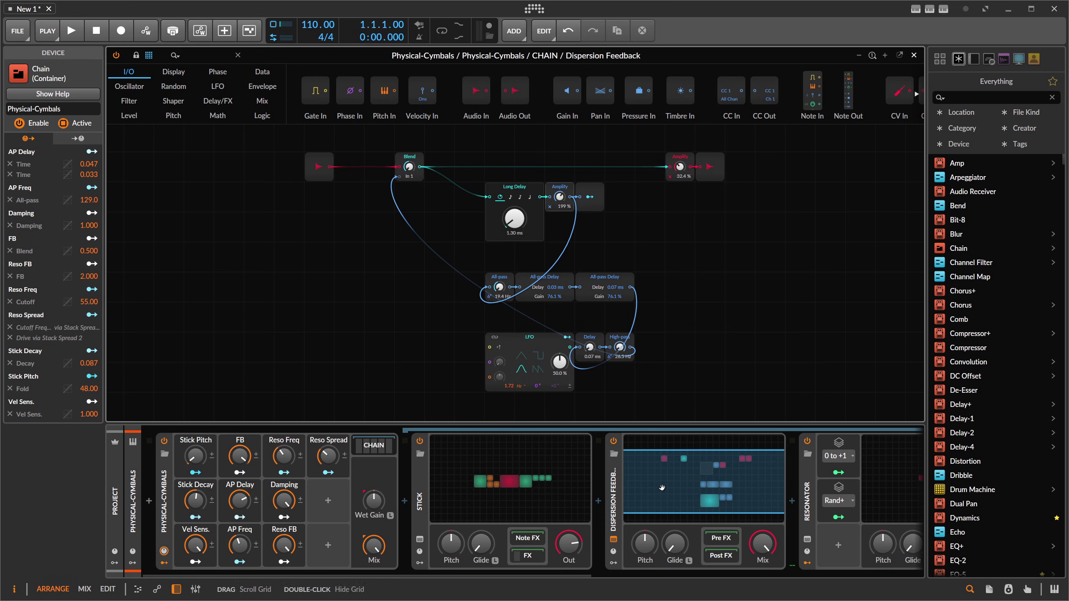
left_click_drag(662, 487, 665, 482)
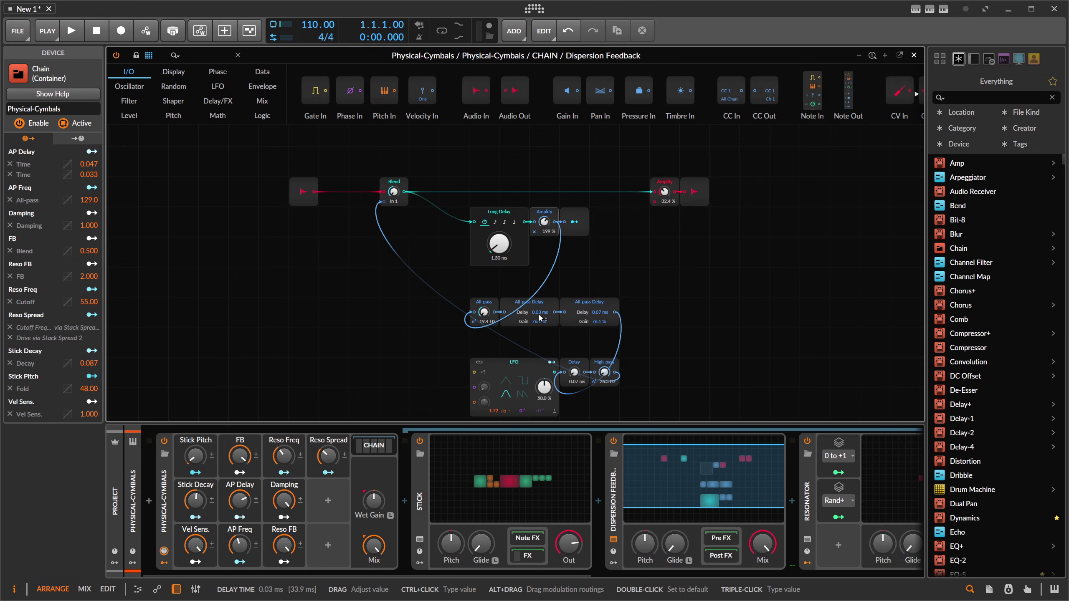
left_click_drag(539, 312, 602, 312)
left_click_drag(484, 312, 484, 312)
- Map the LFO to the short Delay time with a 0.051 amount and adjust the LFO rate
left_click(522, 373)
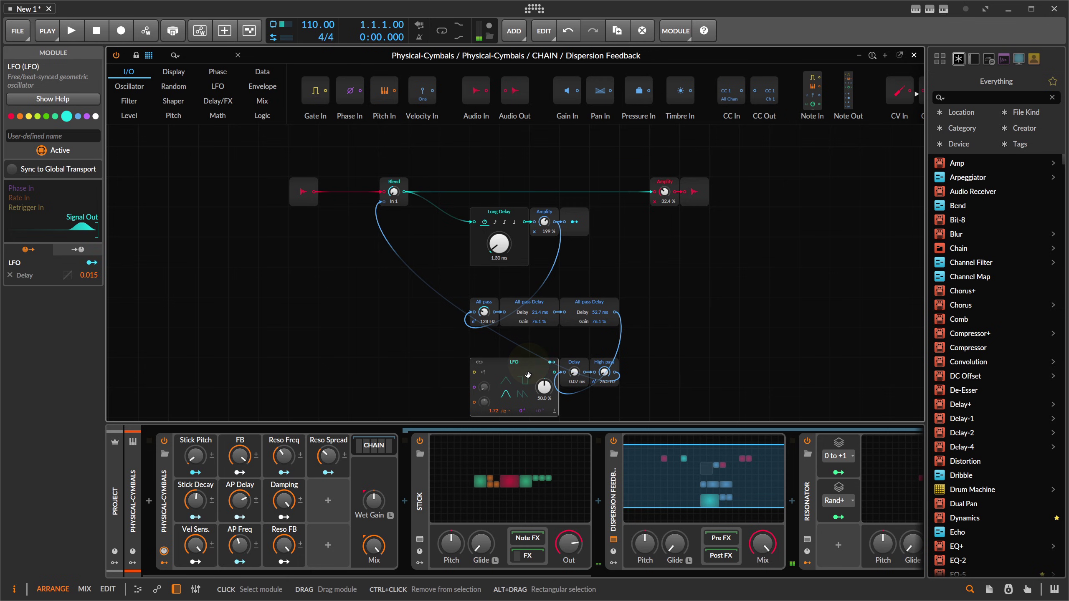
left_click_drag(551, 362, 576, 374)
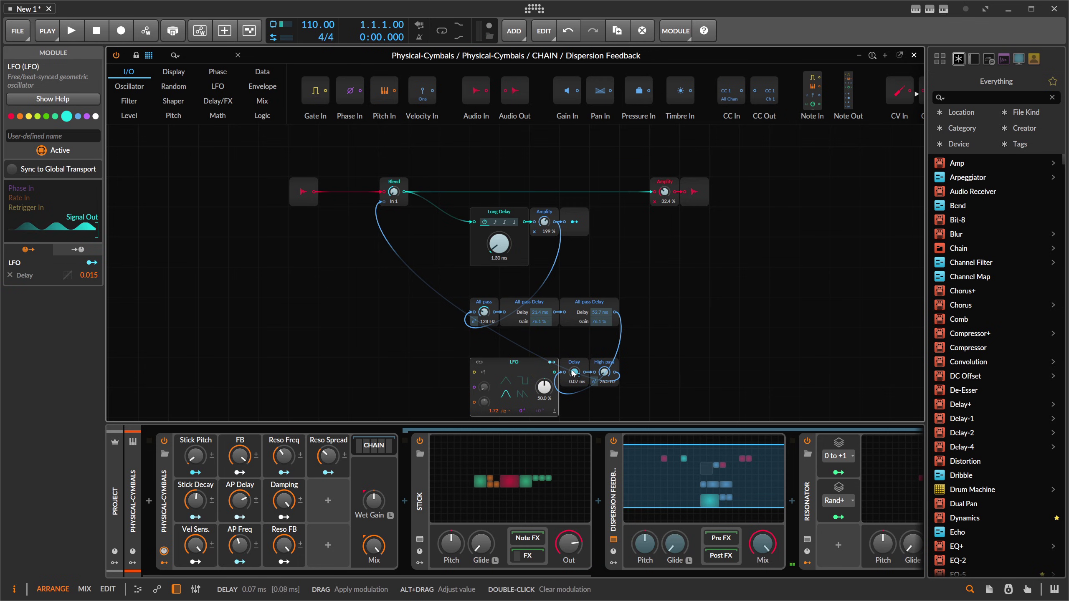
left_click_drag(573, 373, 574, 372)
left_click_drag(494, 411, 496, 409)
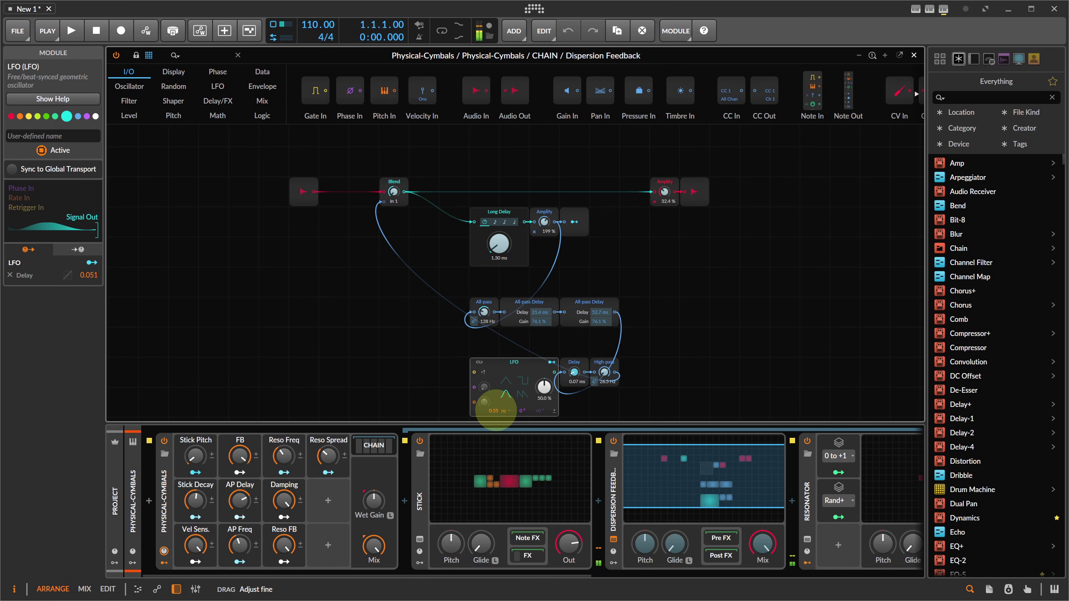
left_click(551, 363)
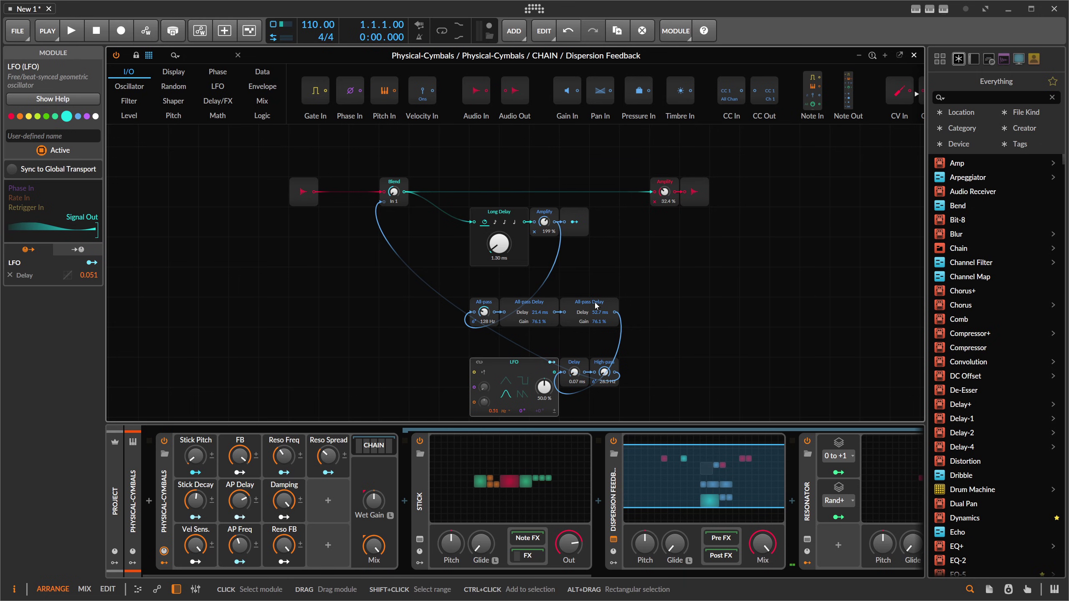
left_click_drag(484, 575, 506, 570)
- Bypass and re-enable the Stick device to compare the sound
left_click(387, 498)
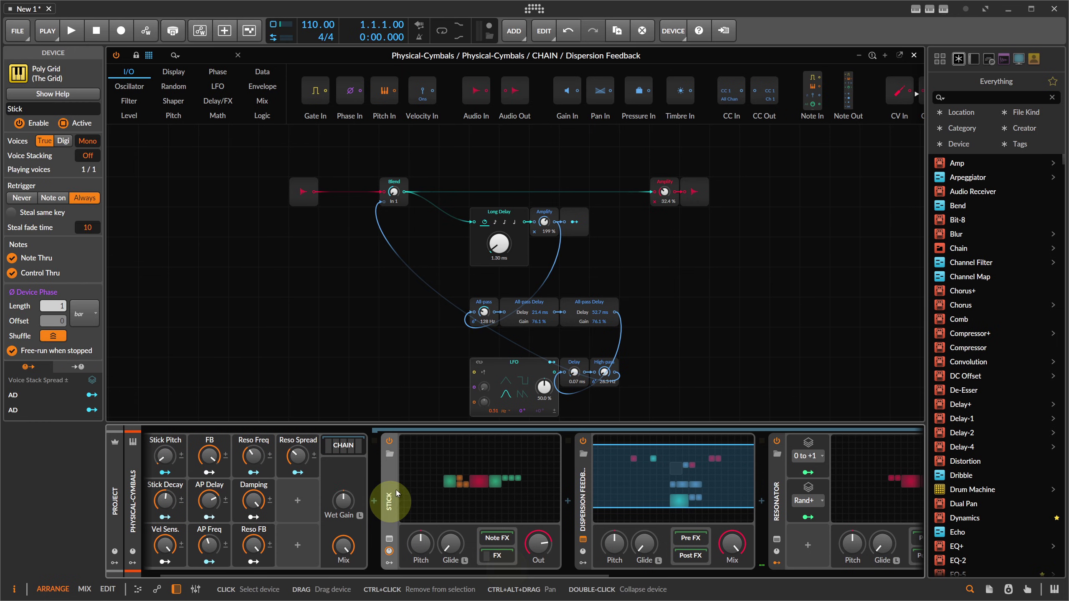
left_click(390, 441)
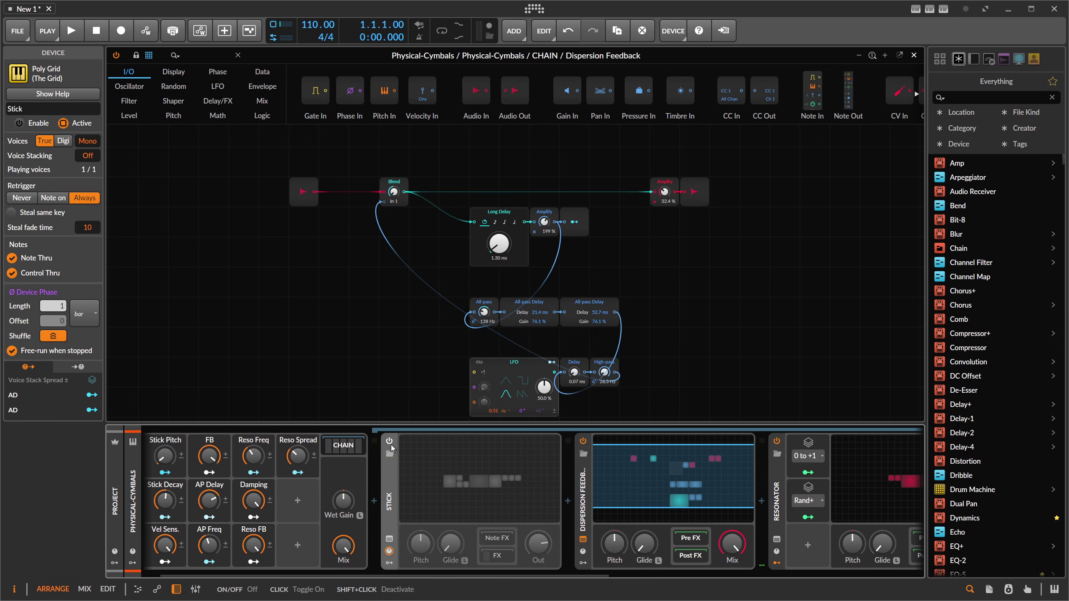
left_click(390, 441)
left_click_drag(418, 574, 611, 572)
- In the Resonator grid, map Stack Spread 1 to the 84.0 Hz Comb cutoff by 129.0 st
left_click(573, 474)
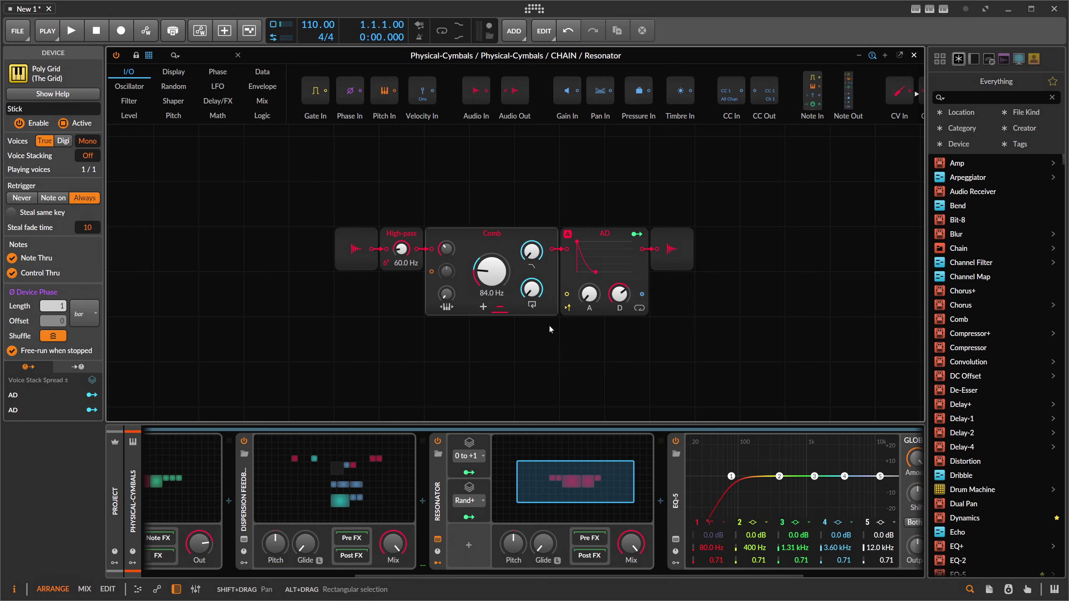
left_click(471, 474)
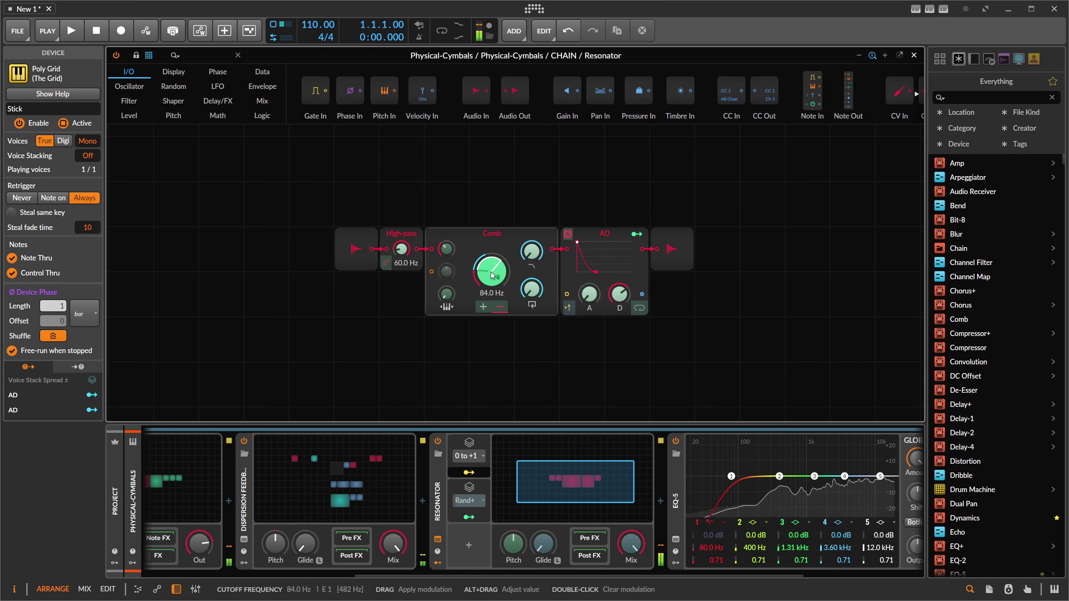
mouse_move(488, 271)
left_mouse_down()
mouse_move(488, 225)
mouse_move(491, 273)
left_mouse_up()
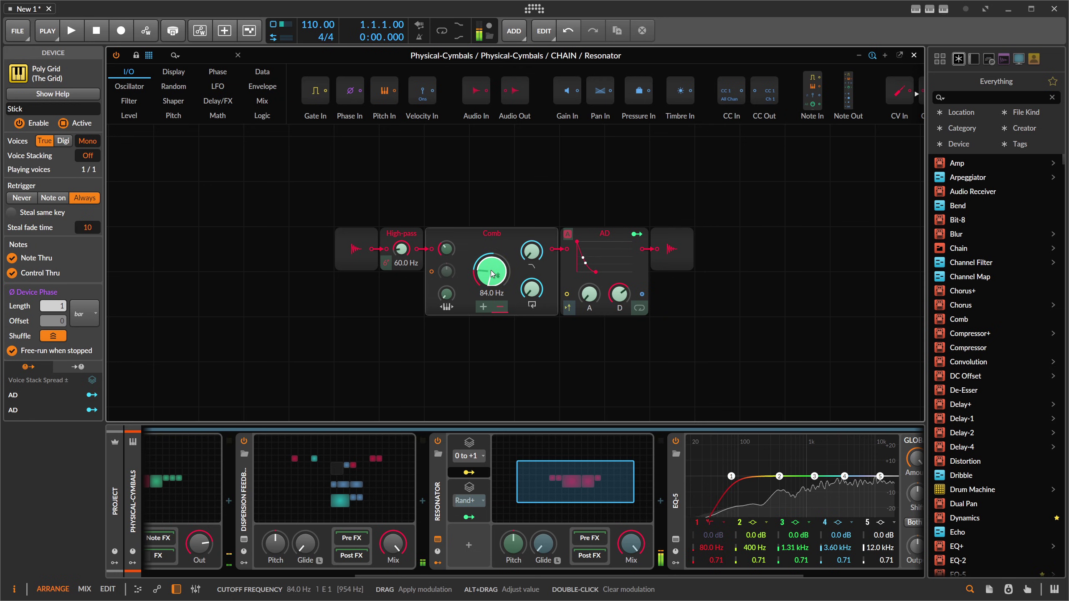
left_click_drag(493, 273, 492, 263)
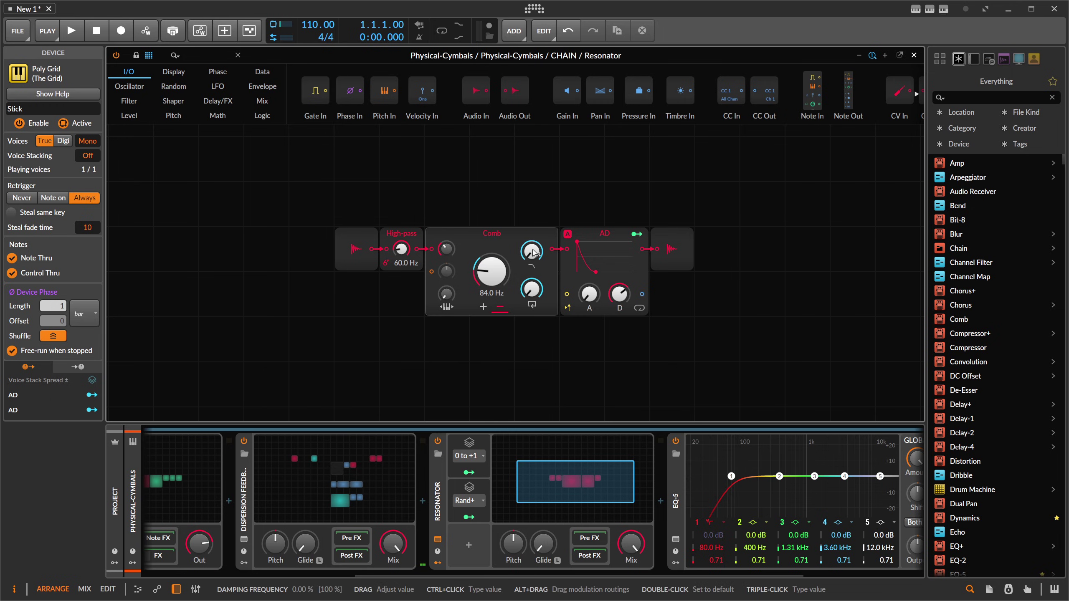
- Lower the Damping remote to 3.00 % and the Resonator high-pass cutoff to 37.1 Hz
left_click(219, 573)
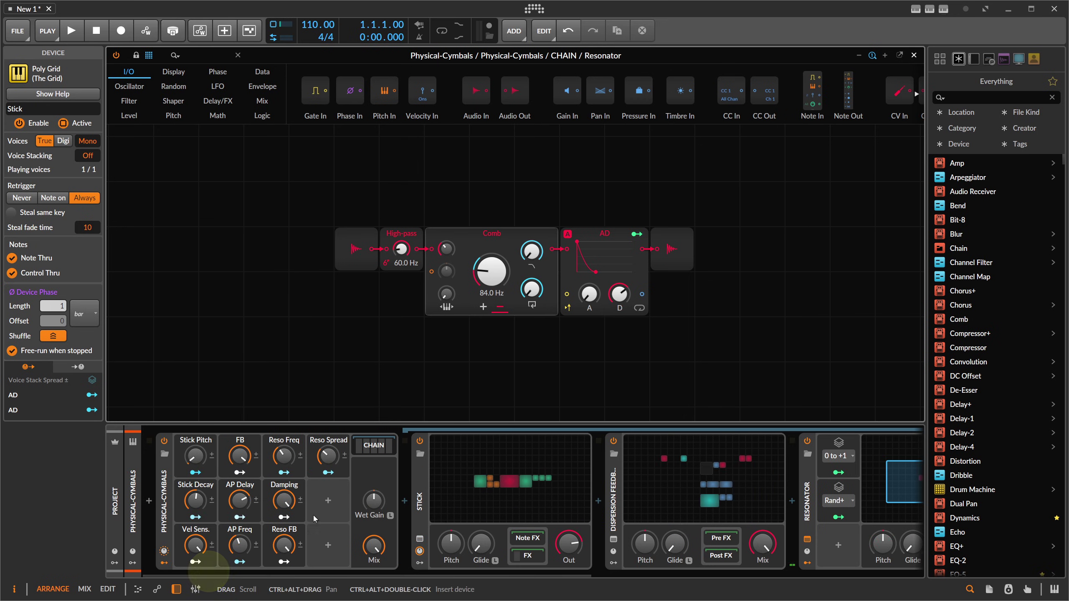
mouse_move(283, 500)
left_mouse_down()
mouse_move(283, 515)
mouse_move(284, 501)
left_mouse_up()
left_click_drag(401, 249, 412, 347)
- Boost the post-Resonator EQ-5 band 2 by +16.9 dB at 953 Hz
left_click_drag(385, 568, 755, 566)
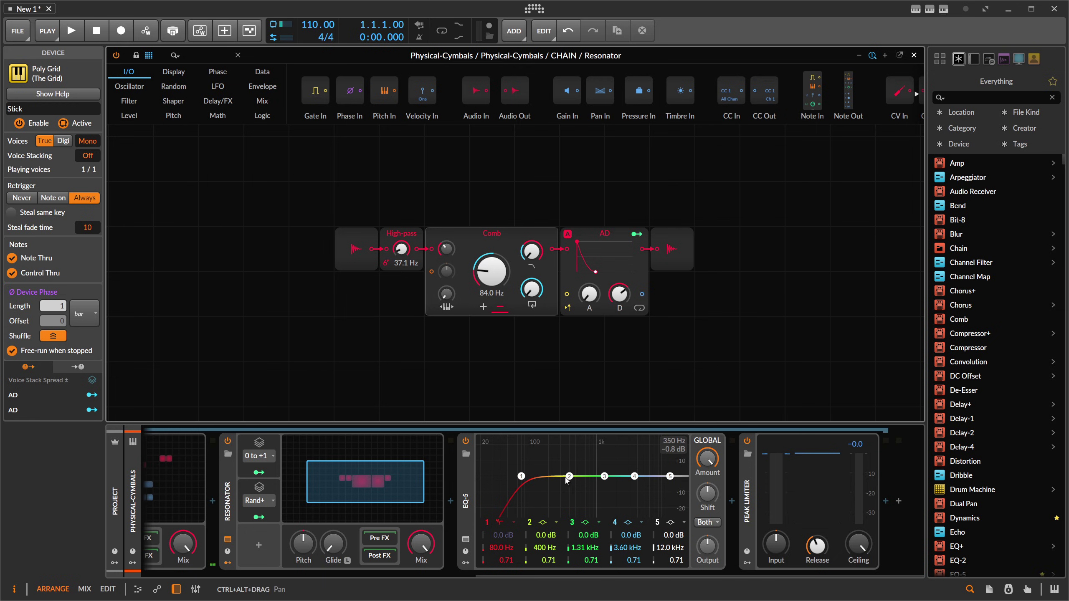
left_click_drag(566, 480, 597, 451)
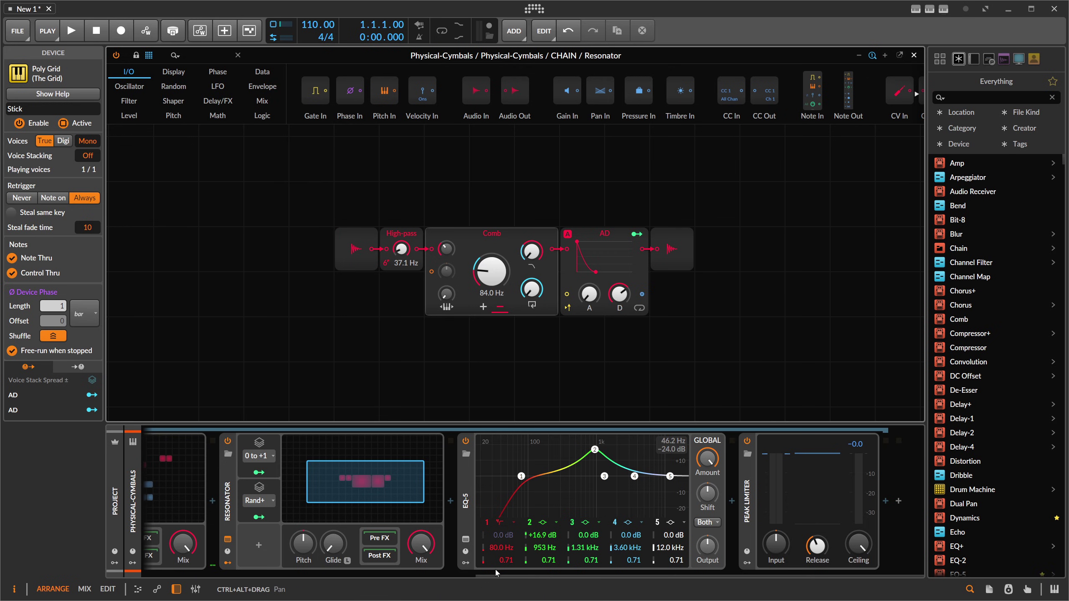
left_click_drag(484, 573, 152, 572)
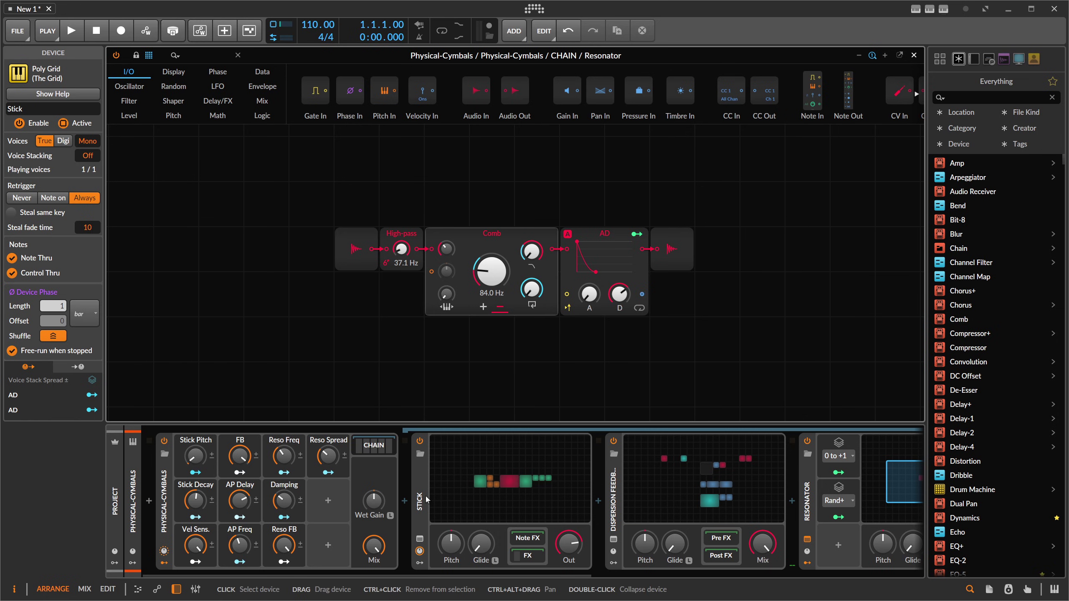
- Close the expanded grid editor and open the audio settings showing the 64-sample block size
left_click(424, 496)
left_click(612, 500)
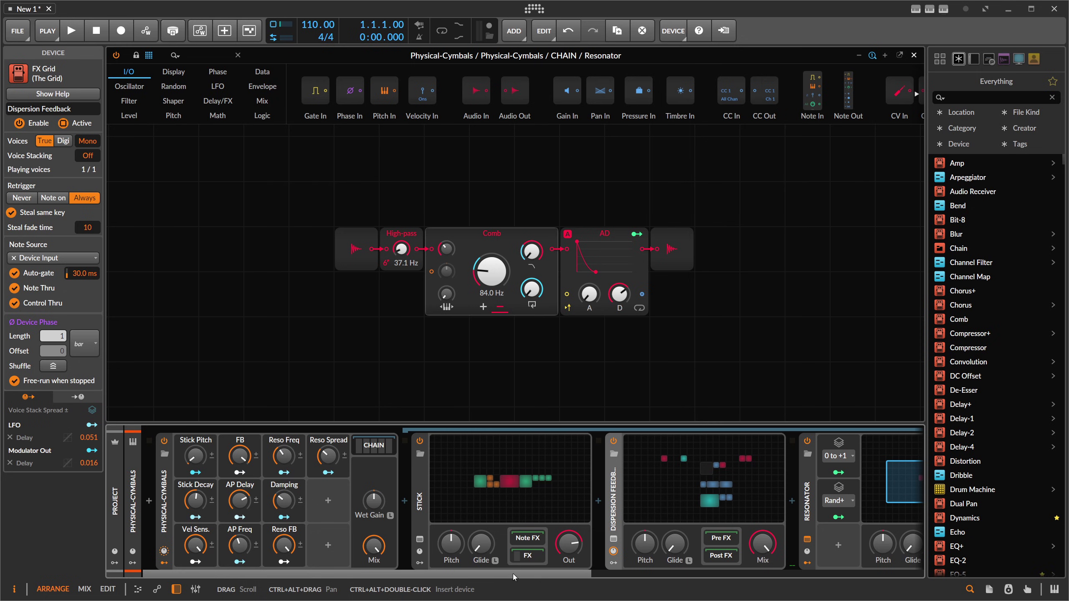
left_click(913, 55)
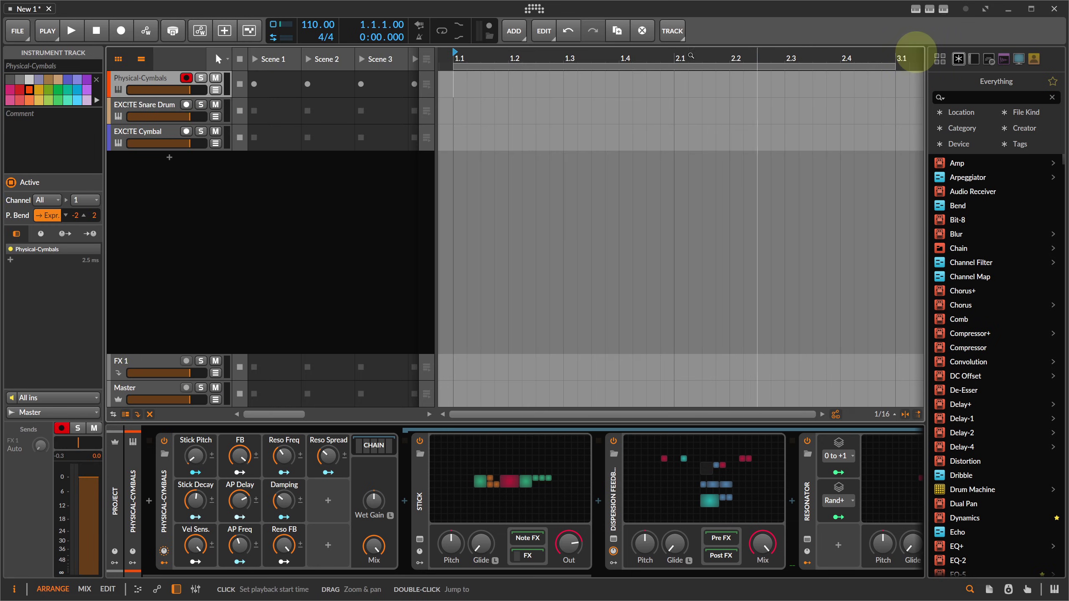
left_click(534, 9)
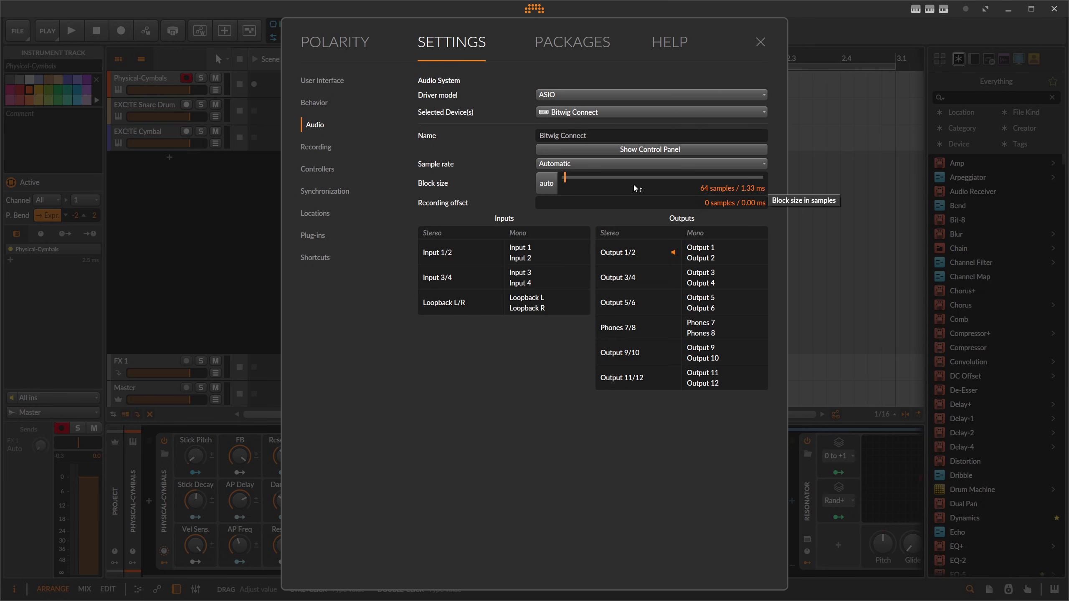
- Close the audio settings, reopen them to verify the block size, then close them again
left_click(760, 42)
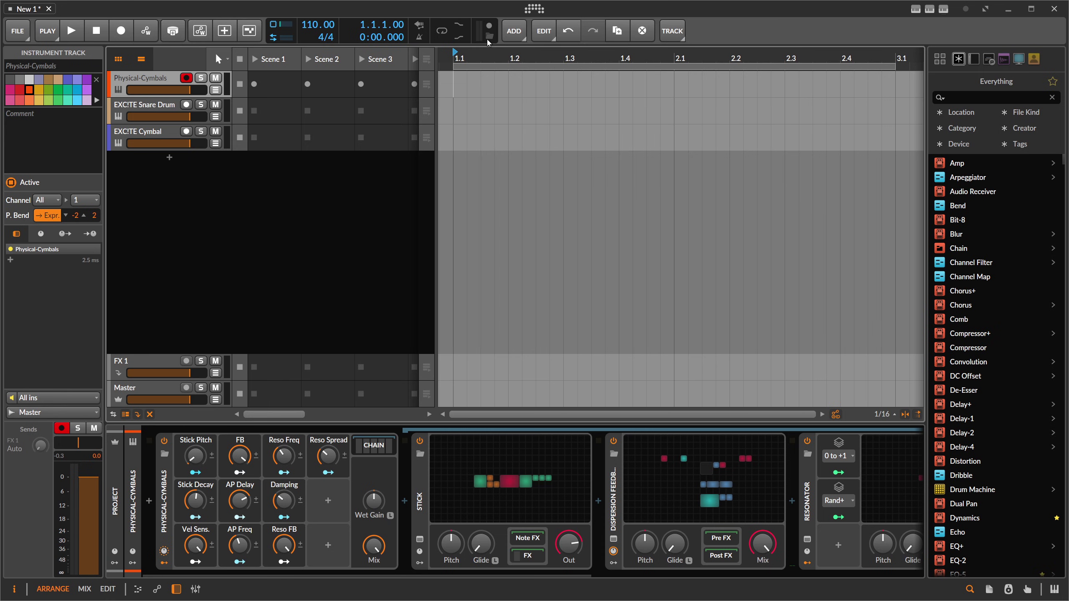
left_click(539, 10)
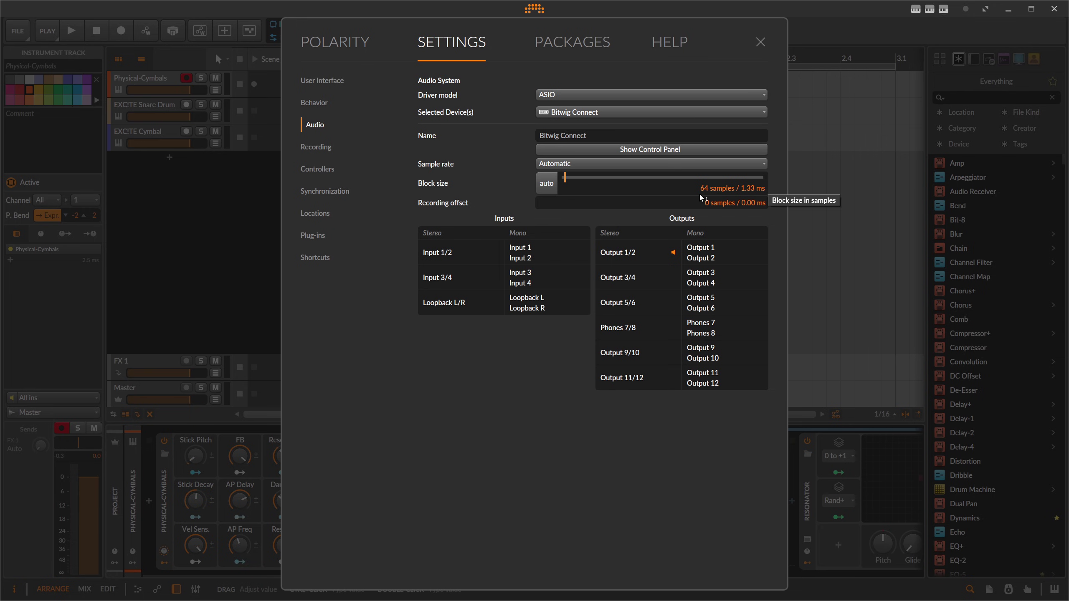
left_click(760, 41)
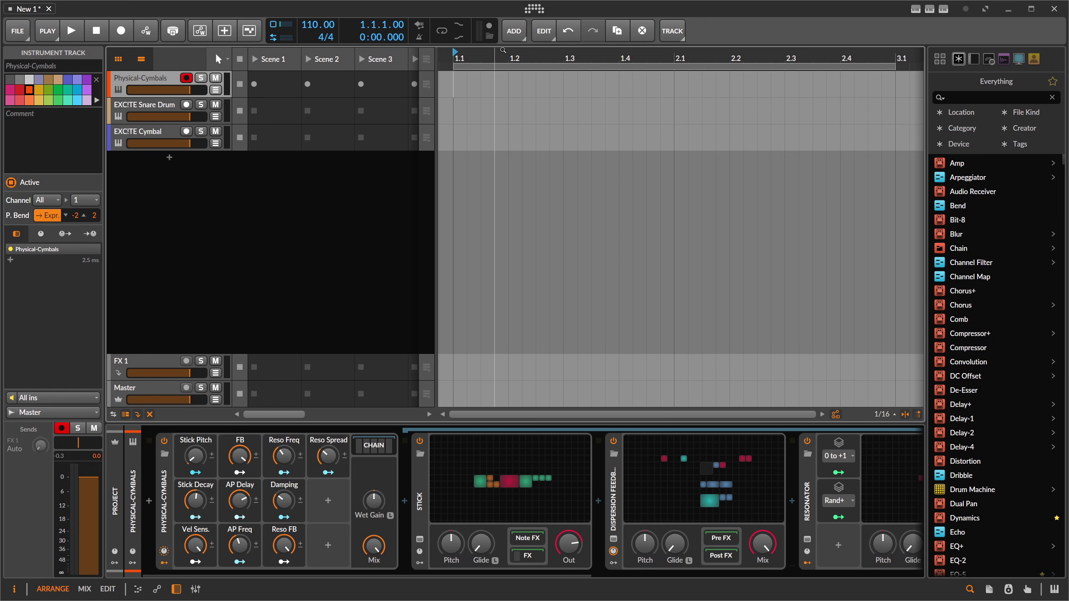
- Move record-arm from Physical-Cymbals to EXCITE Snare Drum and open the snare plugin window
left_click(532, 15)
left_click(760, 42)
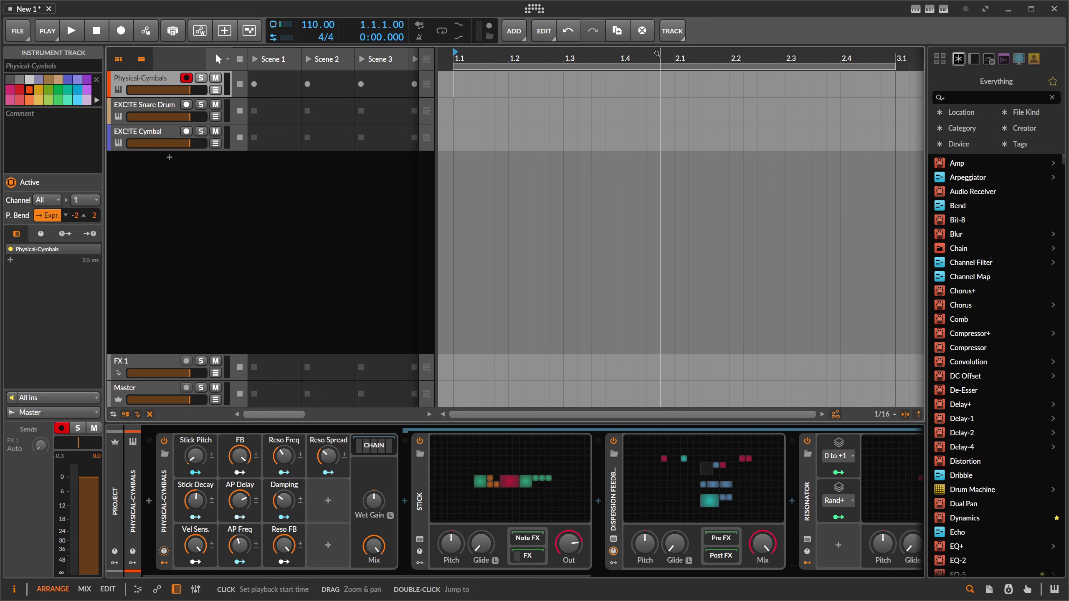
left_click(186, 78)
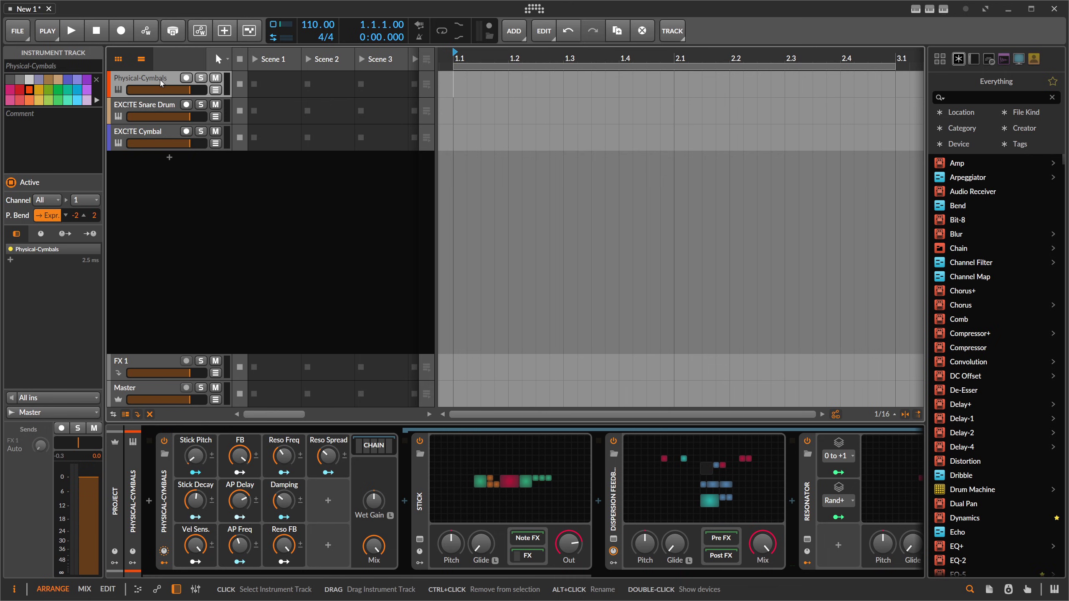
left_click(168, 106)
left_click(185, 105)
left_click(164, 539)
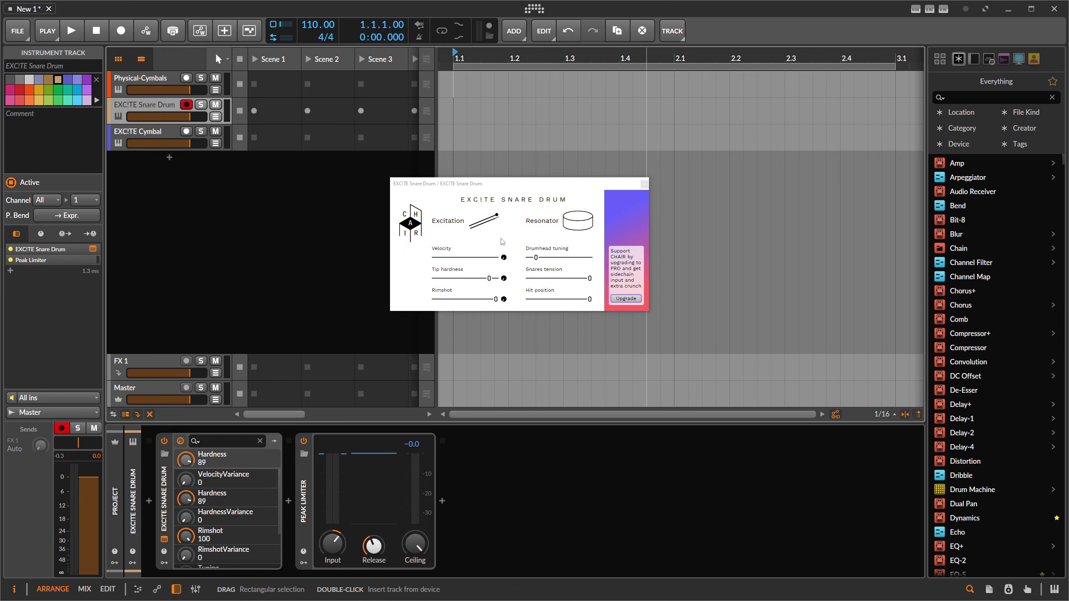
- Disarm the EXCITE Snare Drum track and close its plugin window
mouse_move(488, 185)
left_mouse_down()
mouse_move(492, 168)
mouse_move(500, 177)
left_mouse_up()
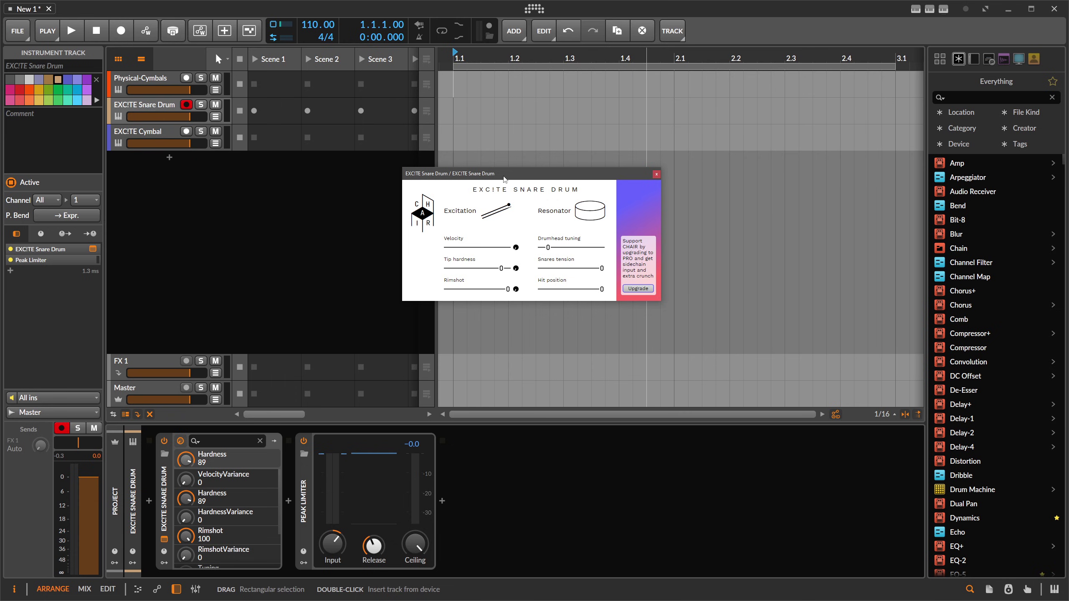
left_click(186, 104)
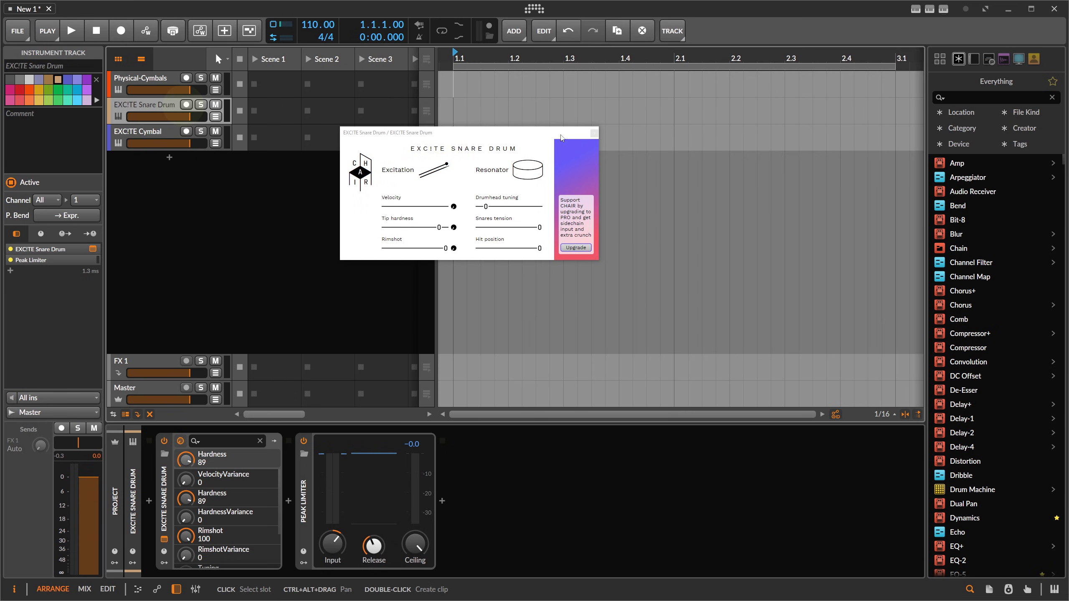
left_click(594, 133)
- Select the EXCITE Snare Drum track, then switch to the browser showing the creator's YouTube channel
left_click(160, 106)
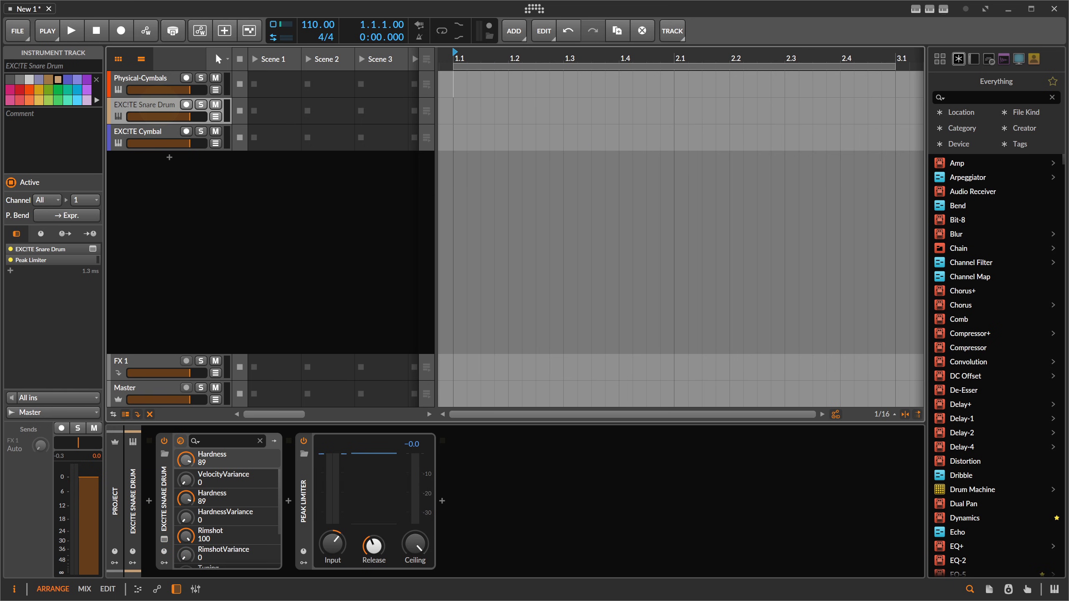
key("alt+Tab")
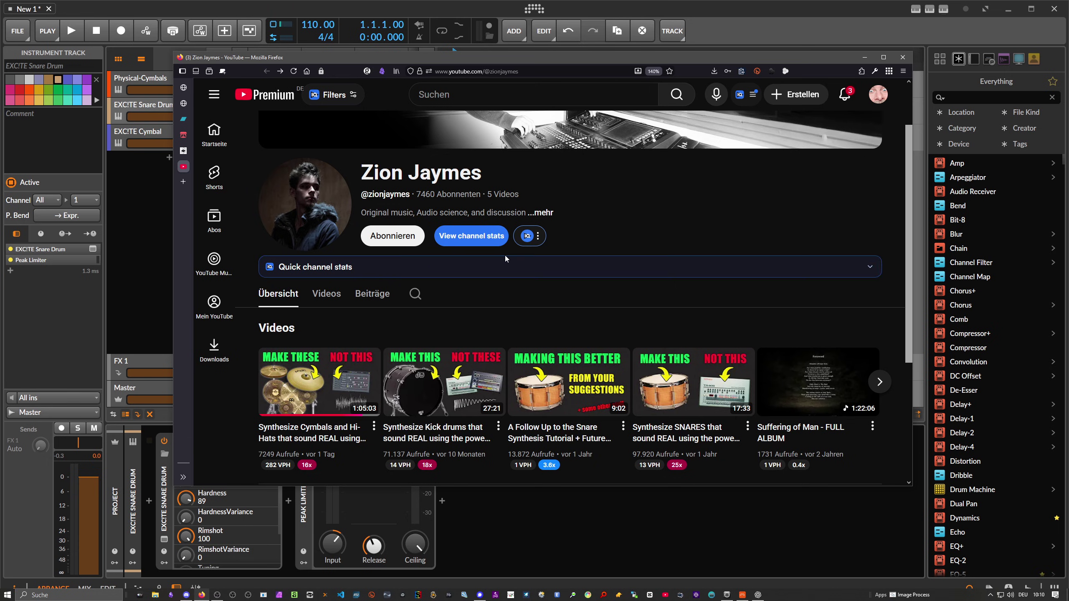
- Scroll through the channel's synthesis videos, then bring the Bitwig arrangement back to the front
scroll(462, 291, "down", 2)
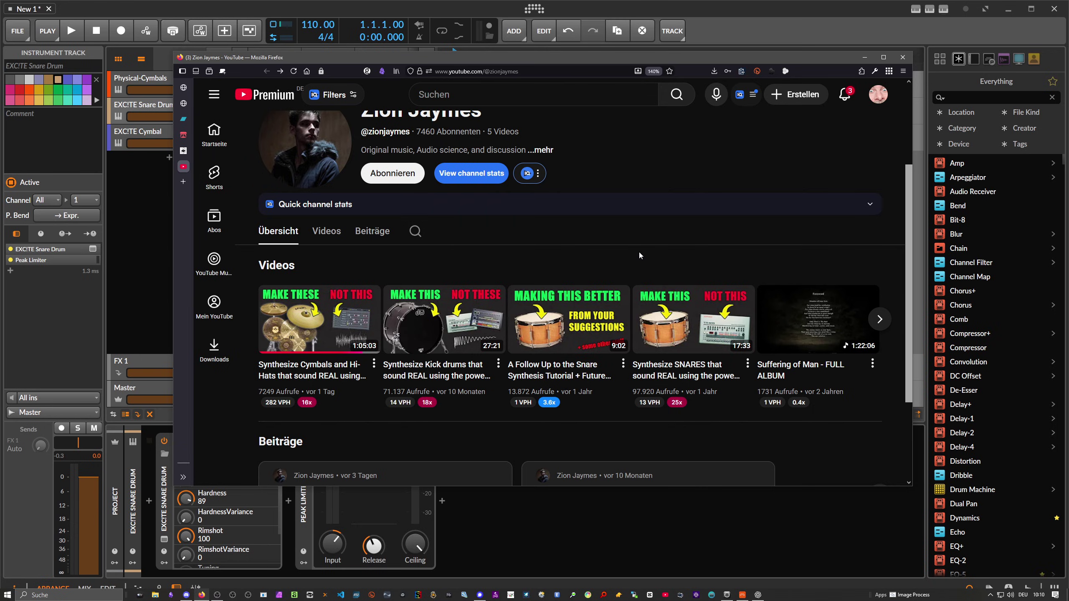
left_click(359, 9)
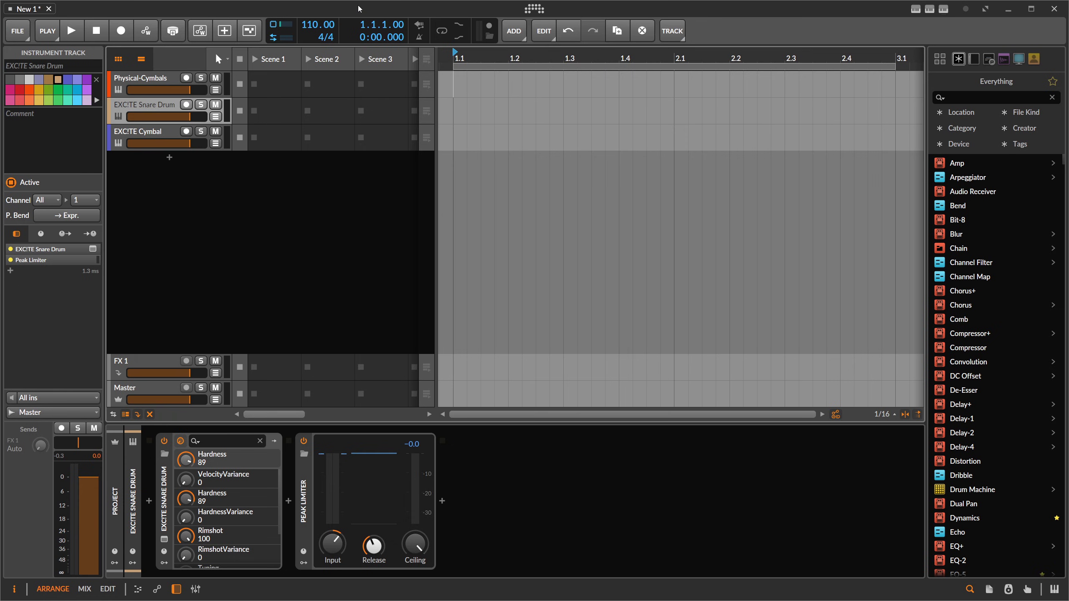